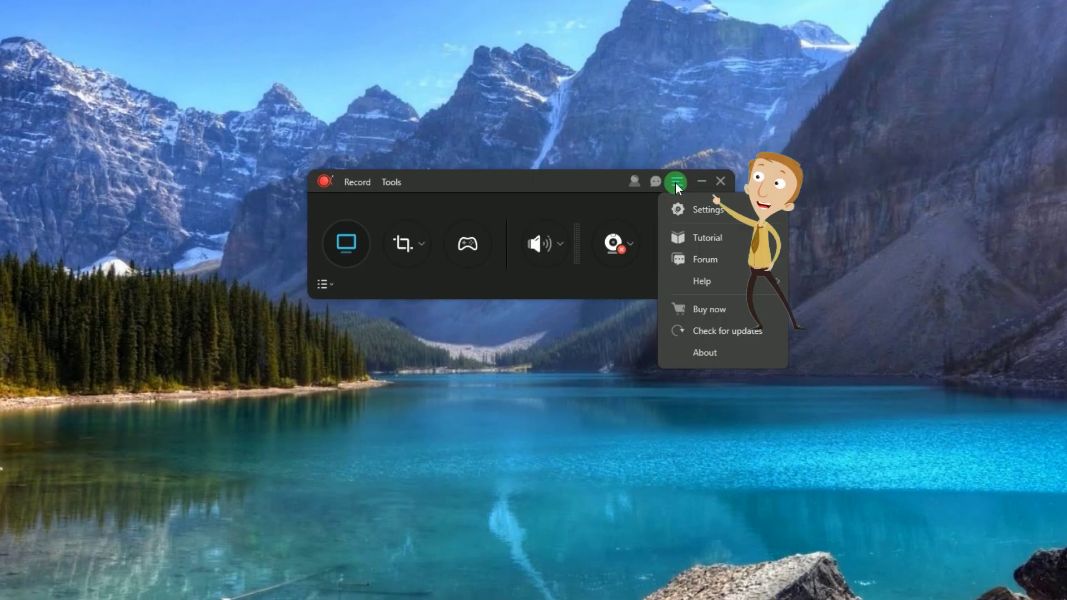
Step: Open the recorder settings and review the video and audio output, keeping MP3 as the audio format
click(695, 209)
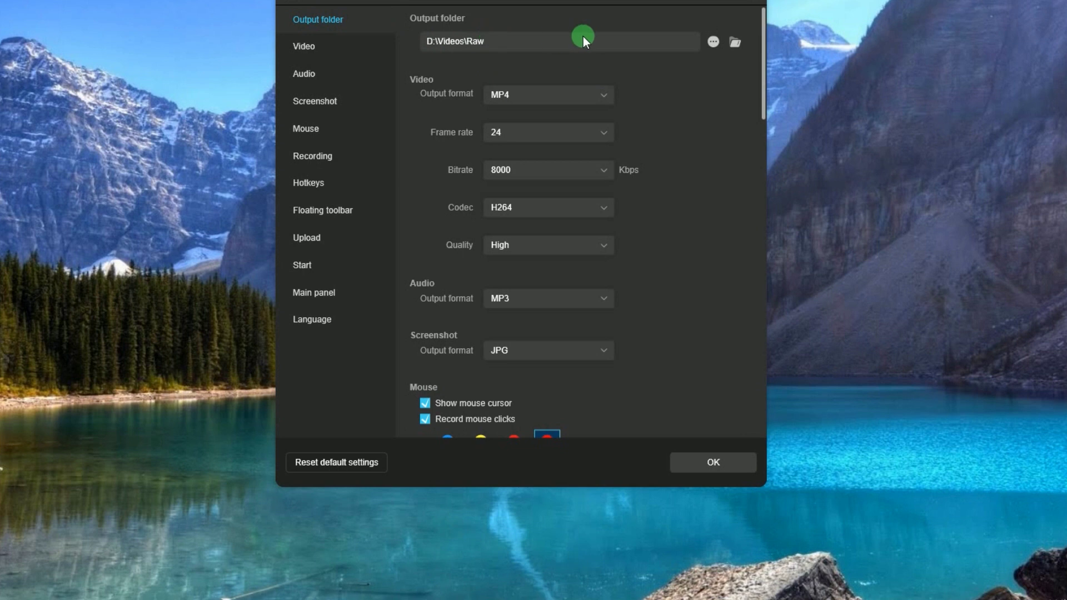
click(302, 45)
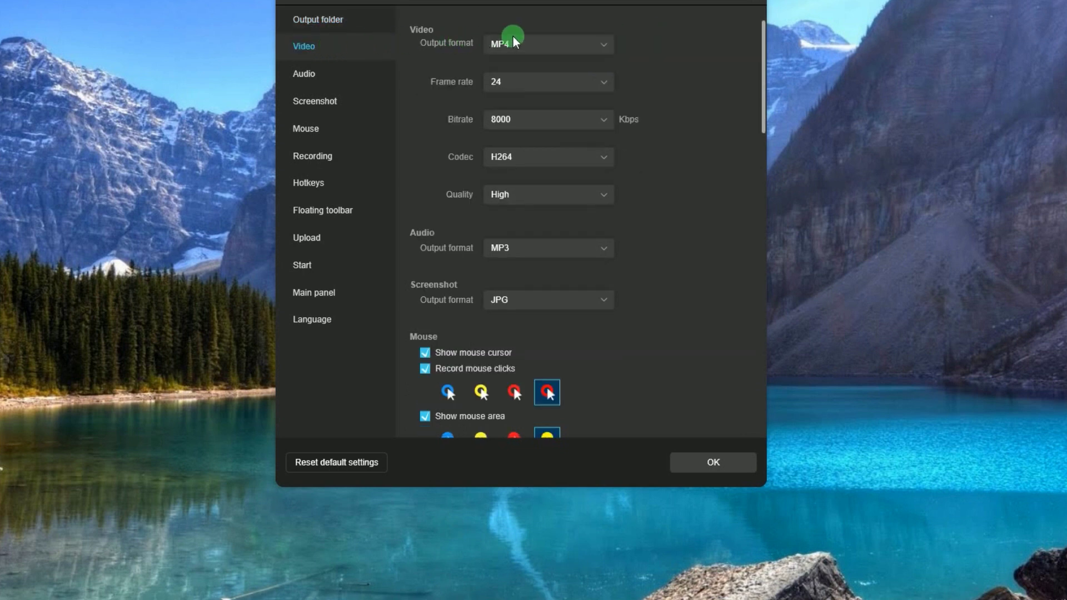
click(304, 74)
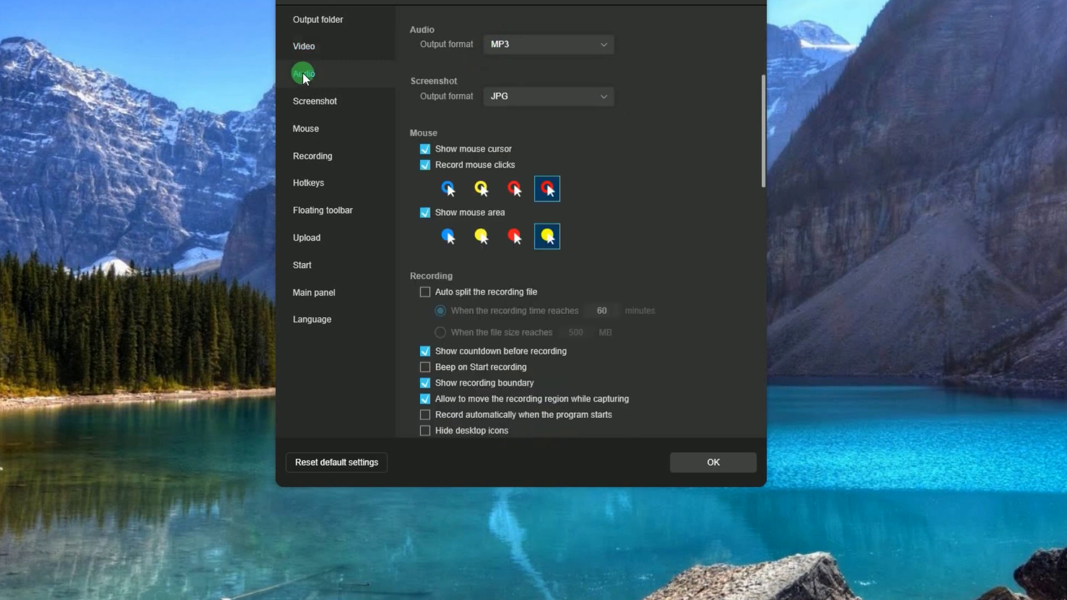
click(585, 44)
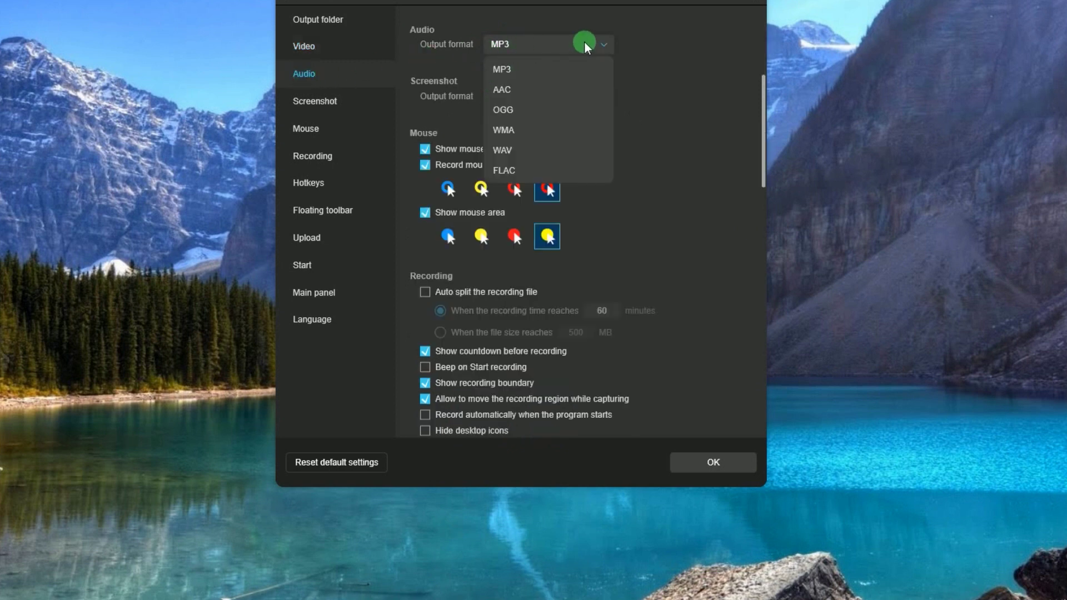
click(555, 42)
Step: Review the screenshot settings, keeping JPG, then the mouse, recording and hotkey options
click(312, 103)
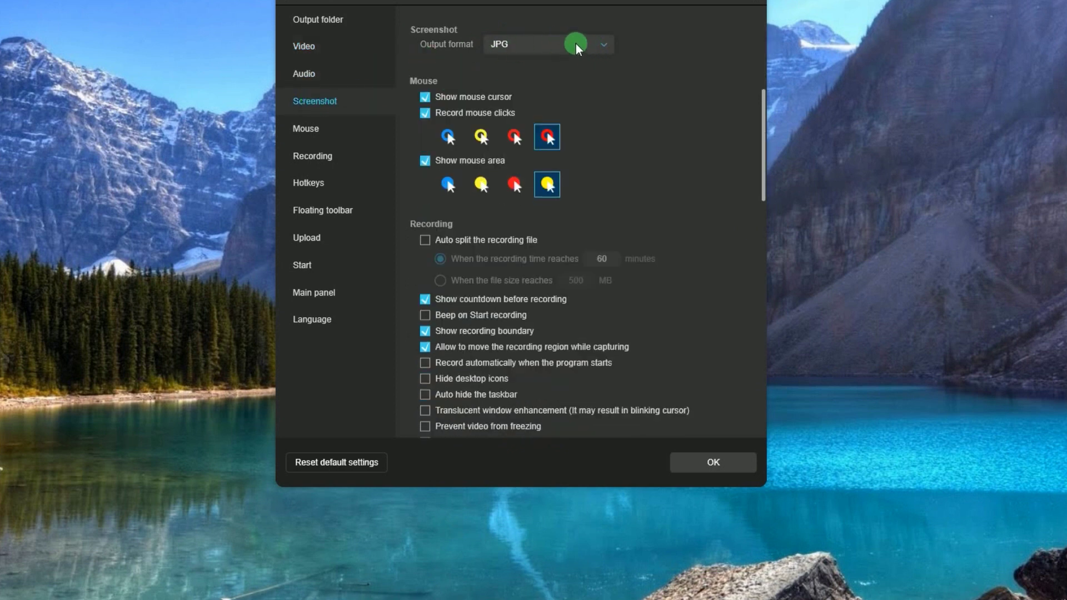
click(572, 45)
click(564, 50)
click(314, 126)
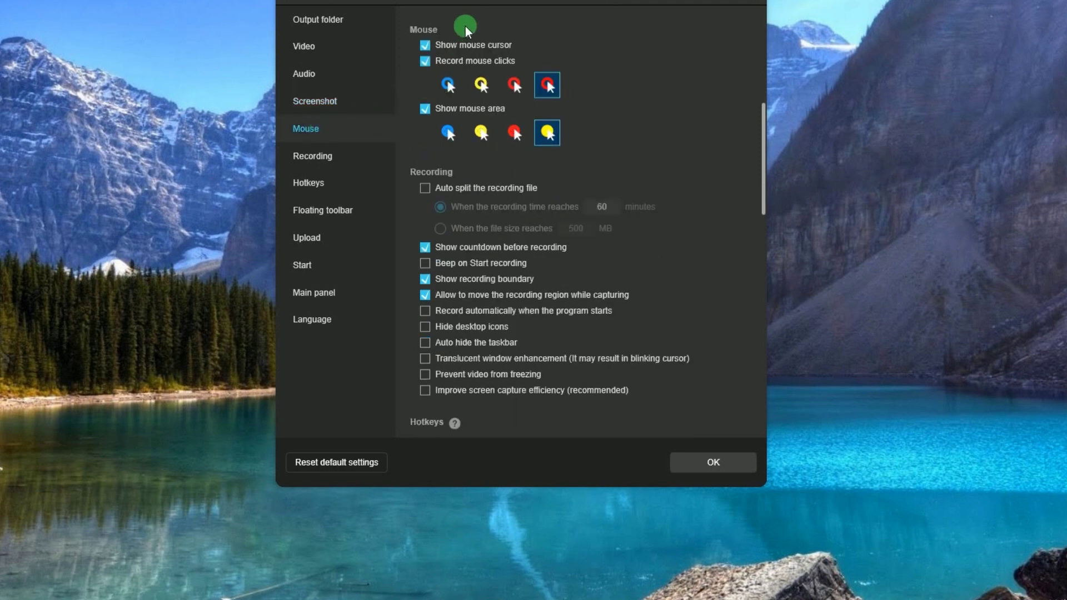
click(318, 154)
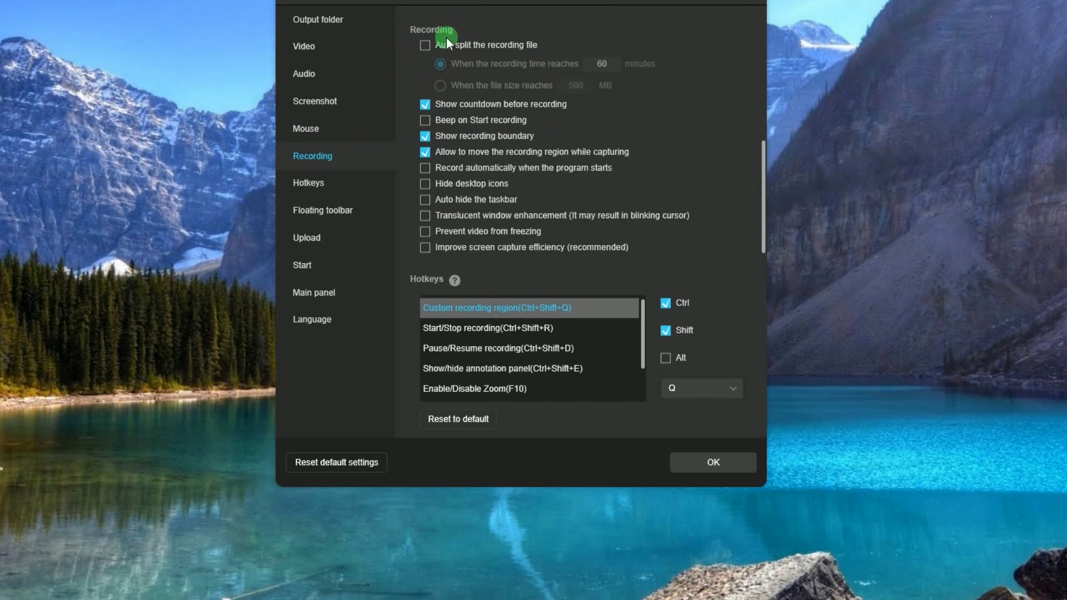
click(311, 183)
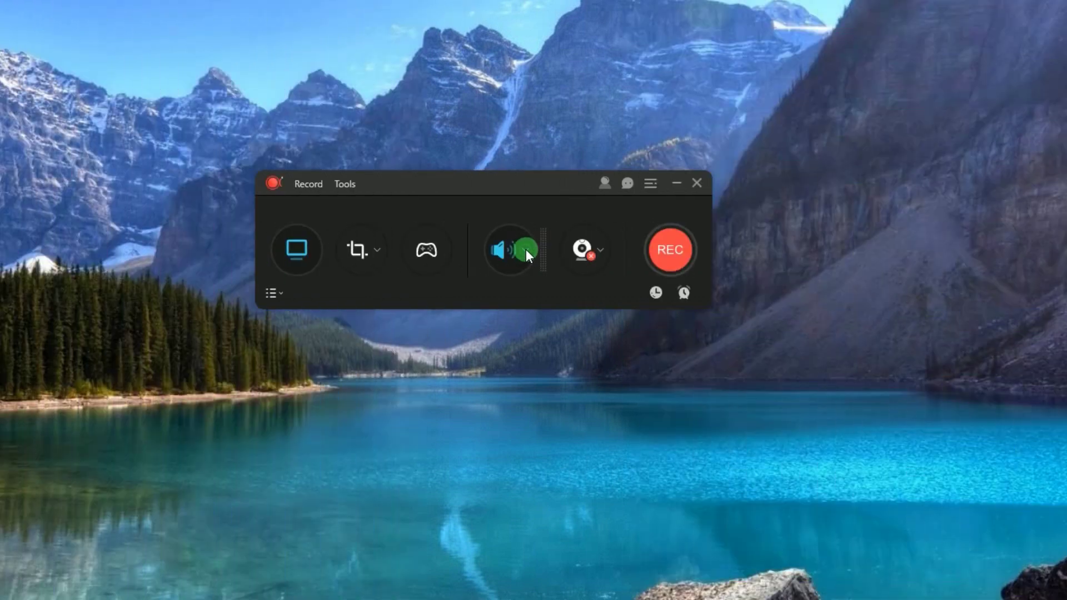
Step: Check the audio source list, keep System sound, and nudge the recorder panel slightly left
click(526, 249)
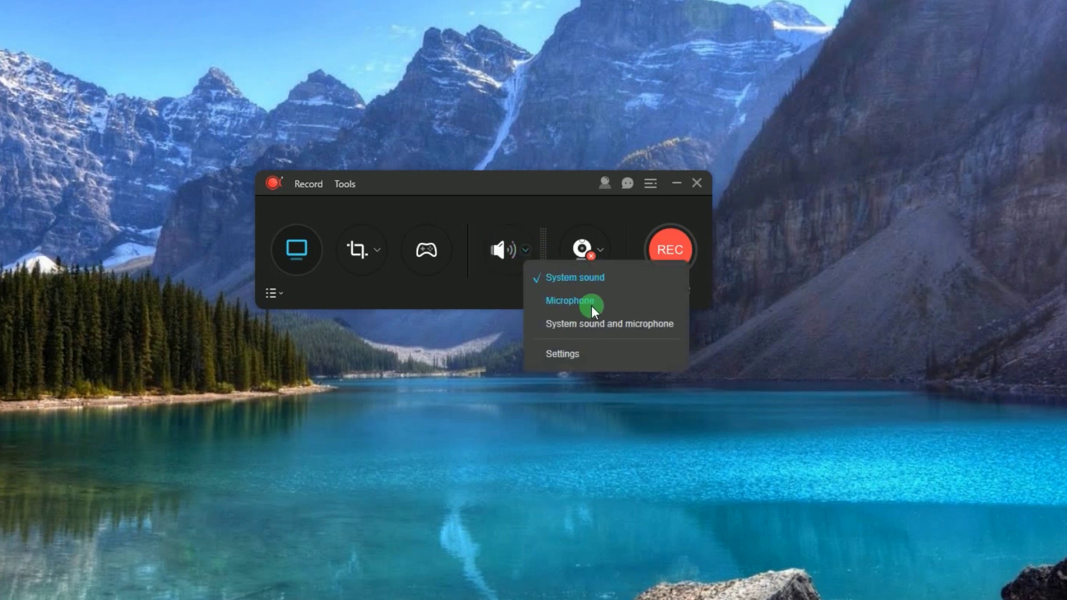
click(525, 249)
drag(464, 184, 451, 181)
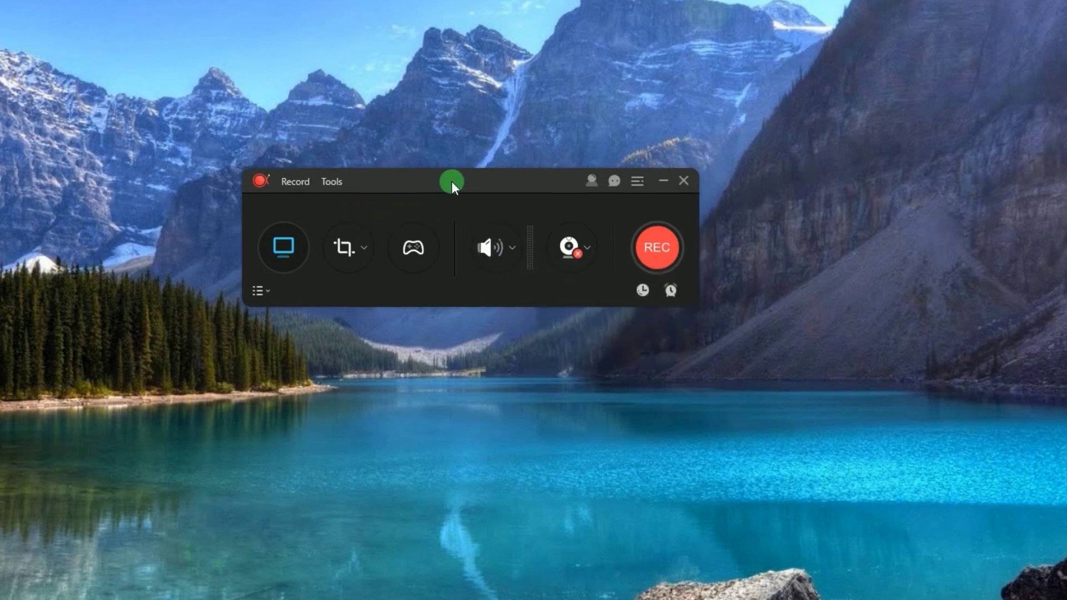
Step: Draw a 685 × 278 custom recording region around the Avengers movie picture
click(319, 242)
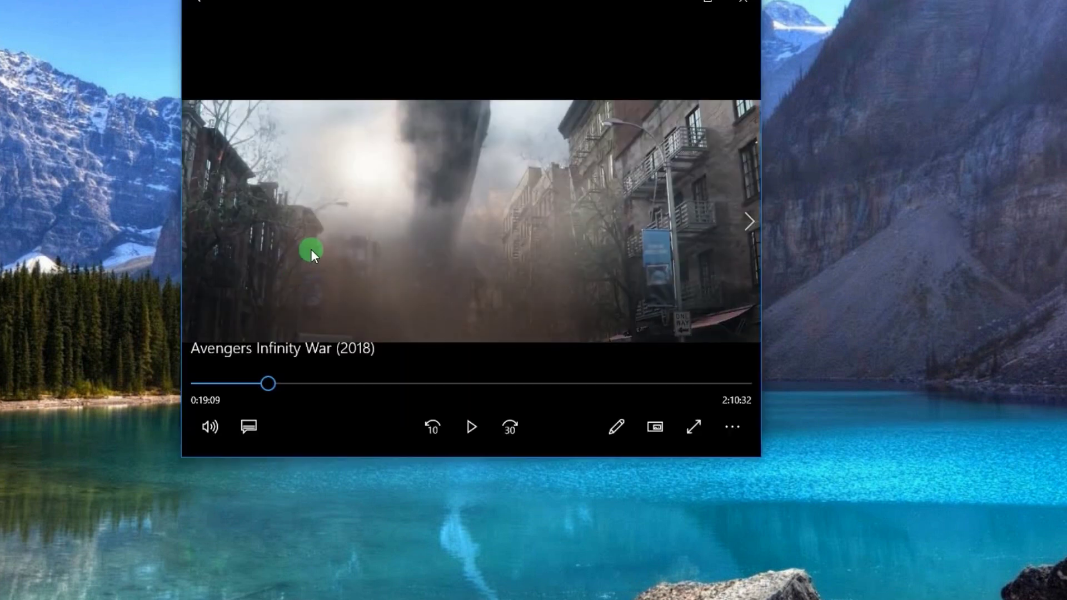
click(370, 235)
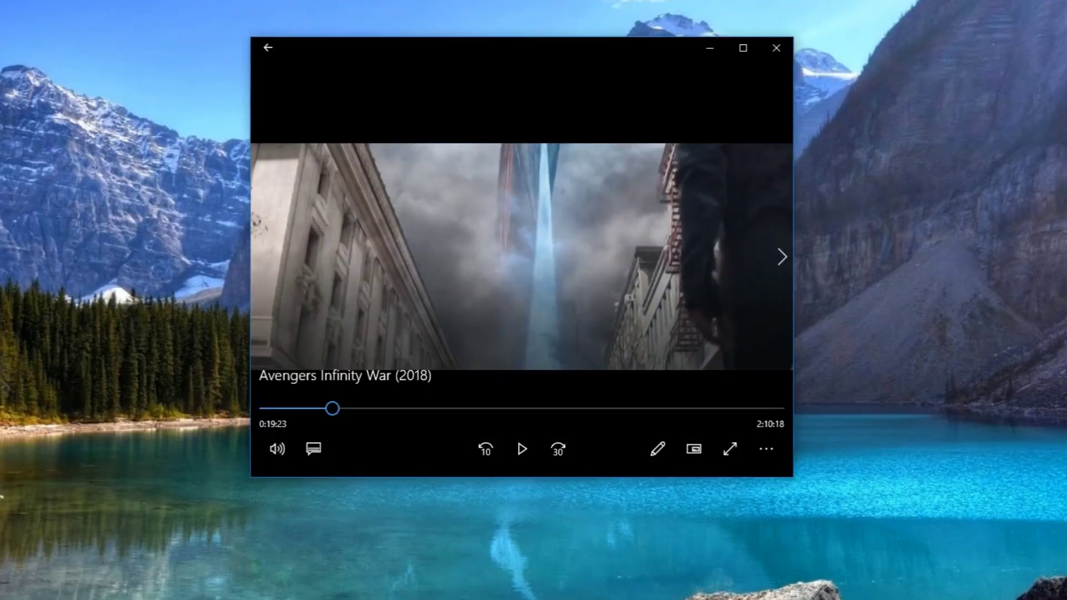
click(381, 270)
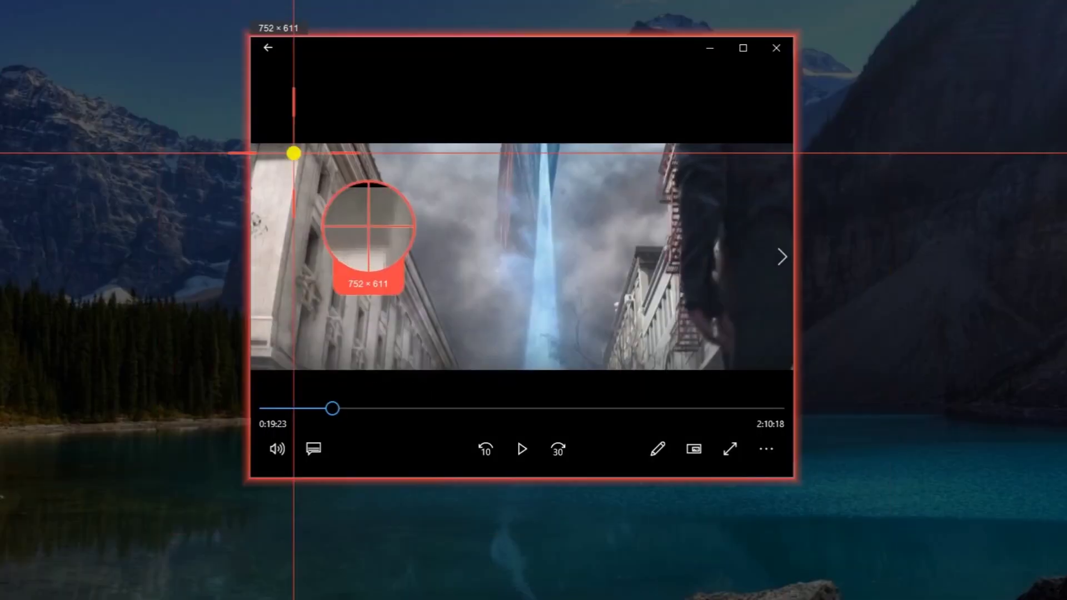
drag(262, 148, 764, 364)
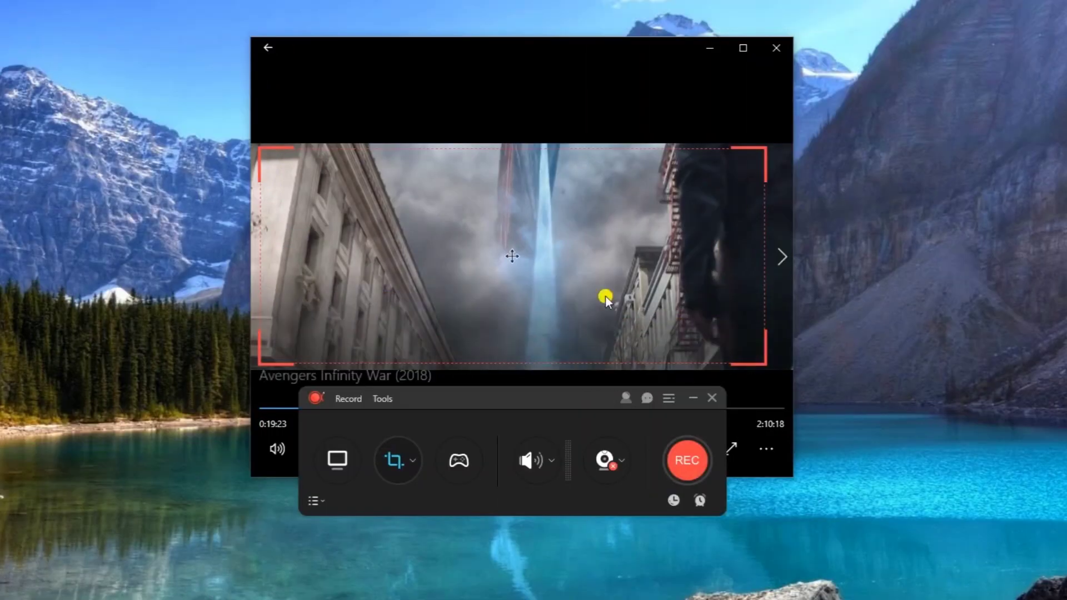
Step: Start recording the region, play the movie, and circle part of the scene with a red ellipse
click(689, 465)
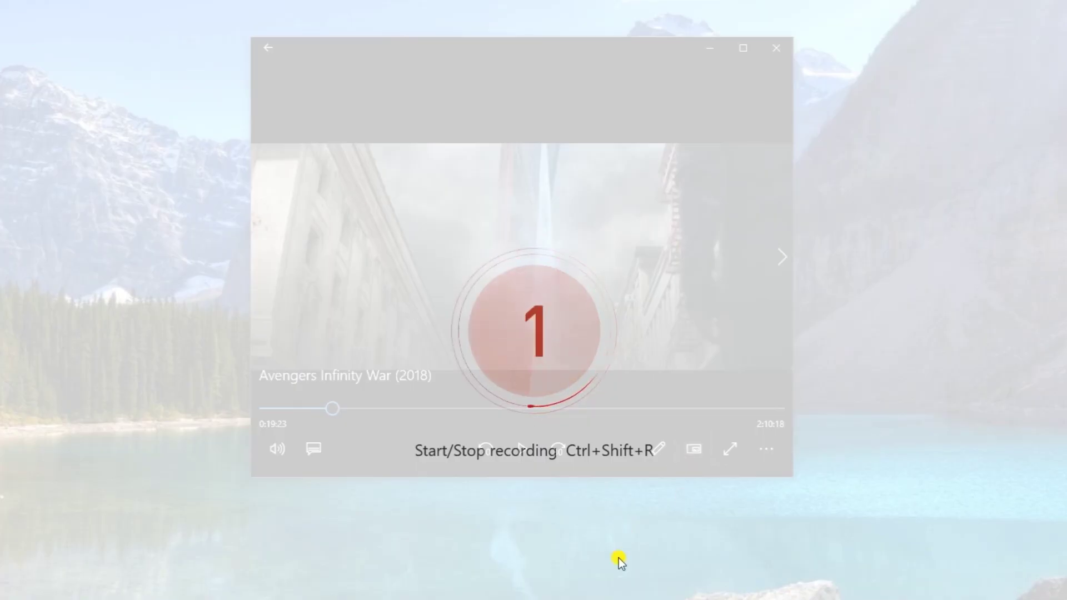
key(space)
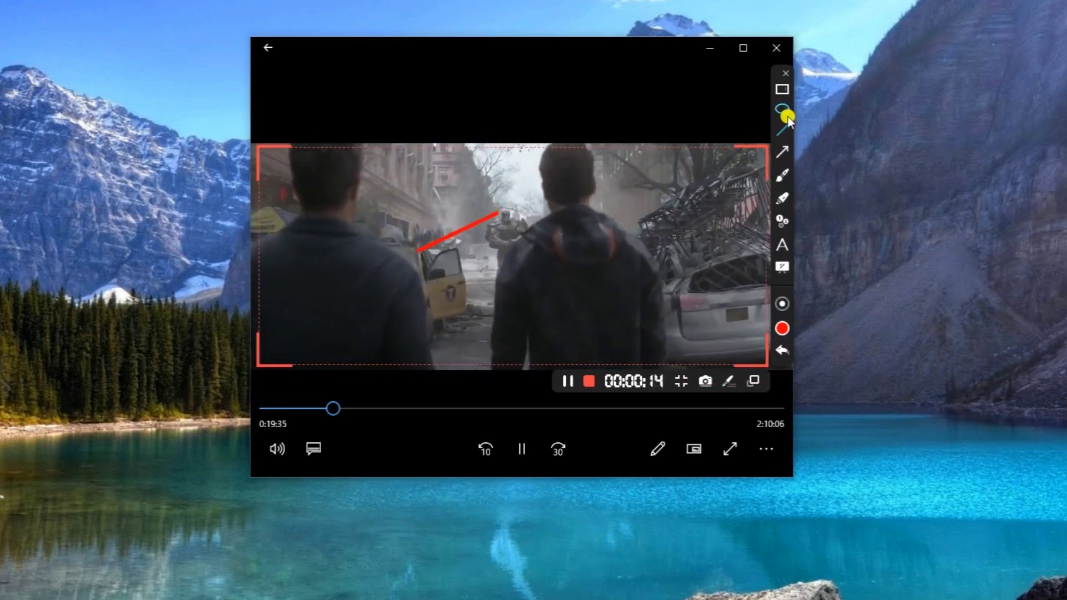
click(781, 109)
drag(570, 188, 629, 266)
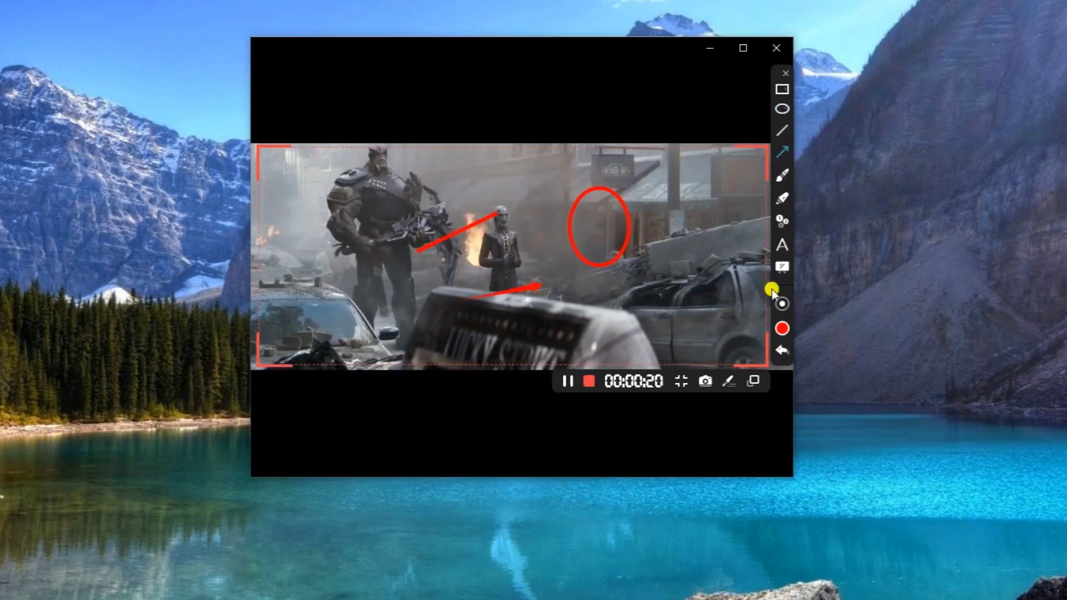
Step: Add sample text on the wrecked car and place numbered markers on the video
click(782, 246)
click(656, 294)
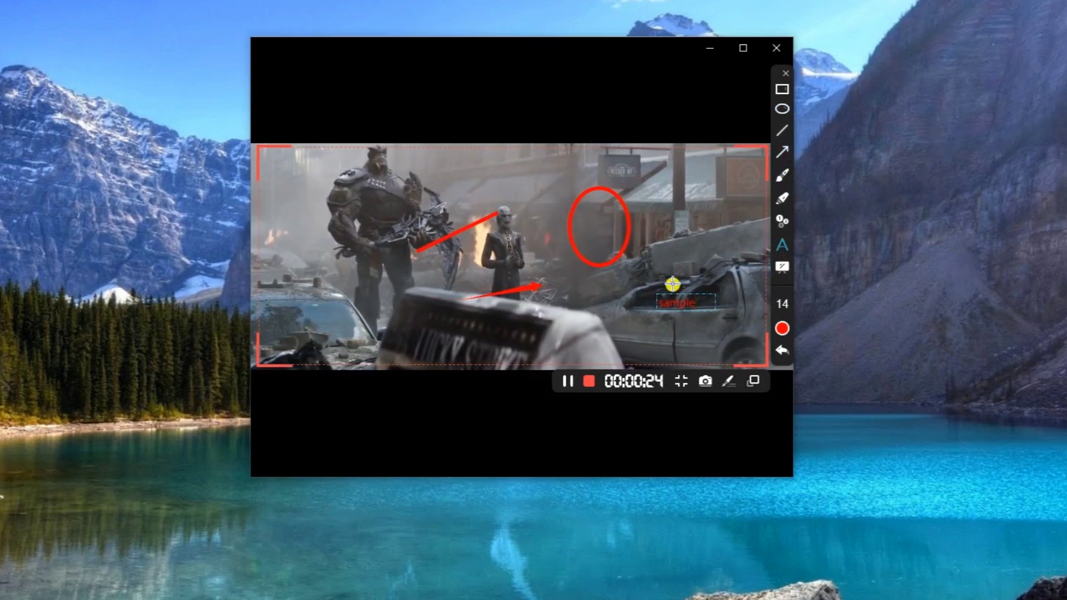
click(782, 221)
click(536, 325)
click(594, 299)
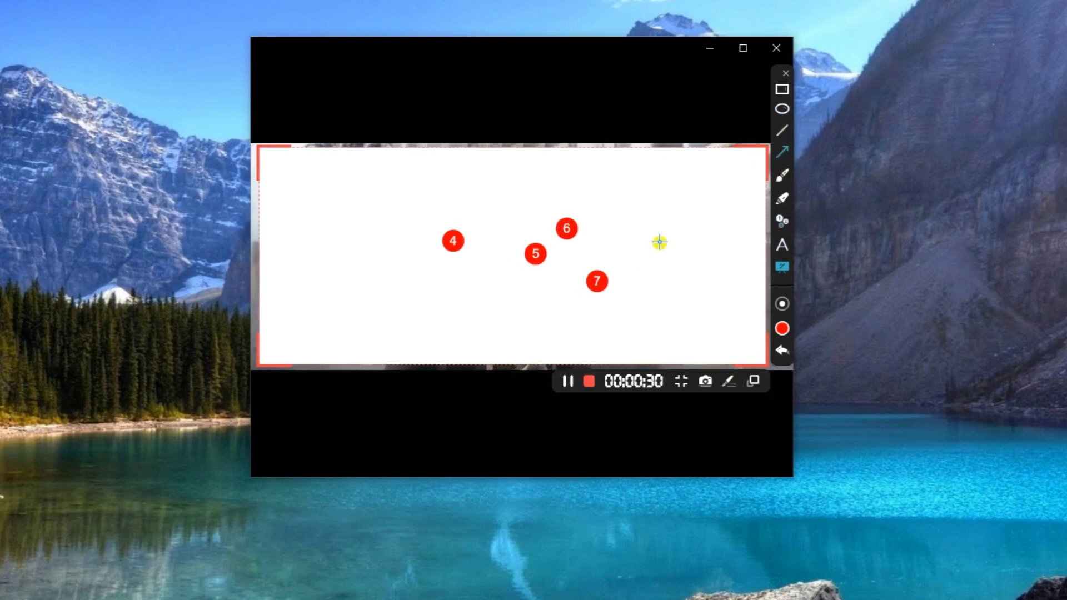
Step: Close the whiteboard and undo the annotations one by one until they are cleared
click(782, 267)
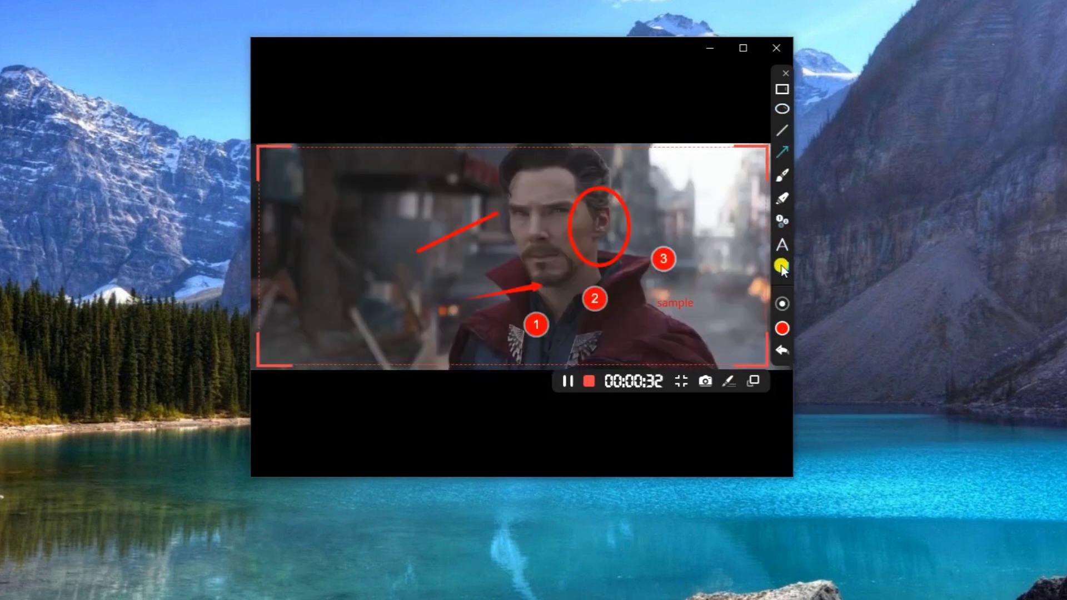
click(783, 350)
click(784, 350)
click(783, 350)
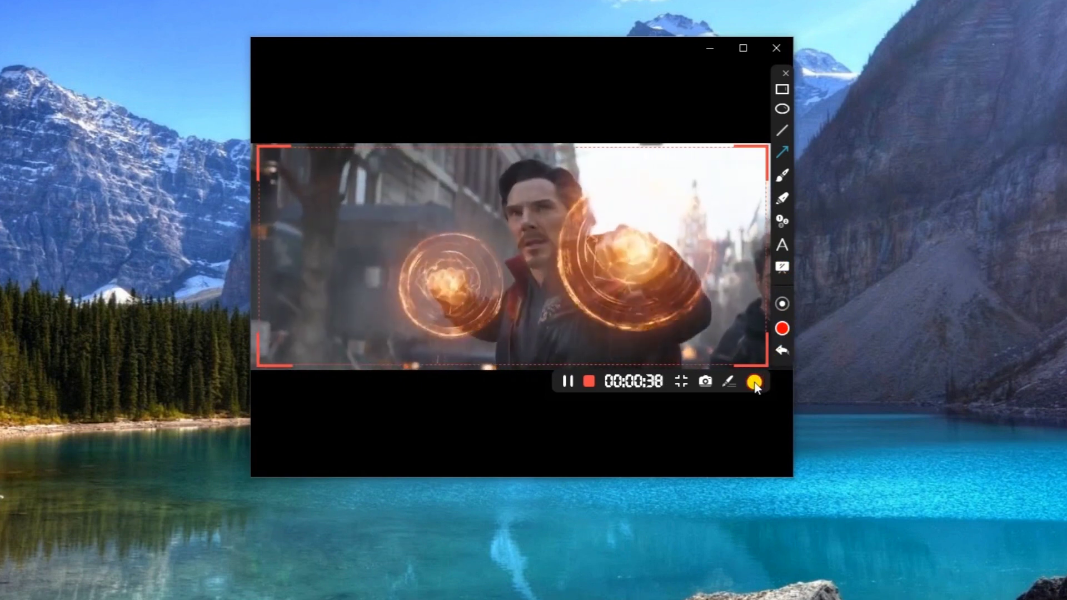
Step: Turn on the webcam overlay and shrink its circle into the movie's upper-right corner
click(754, 382)
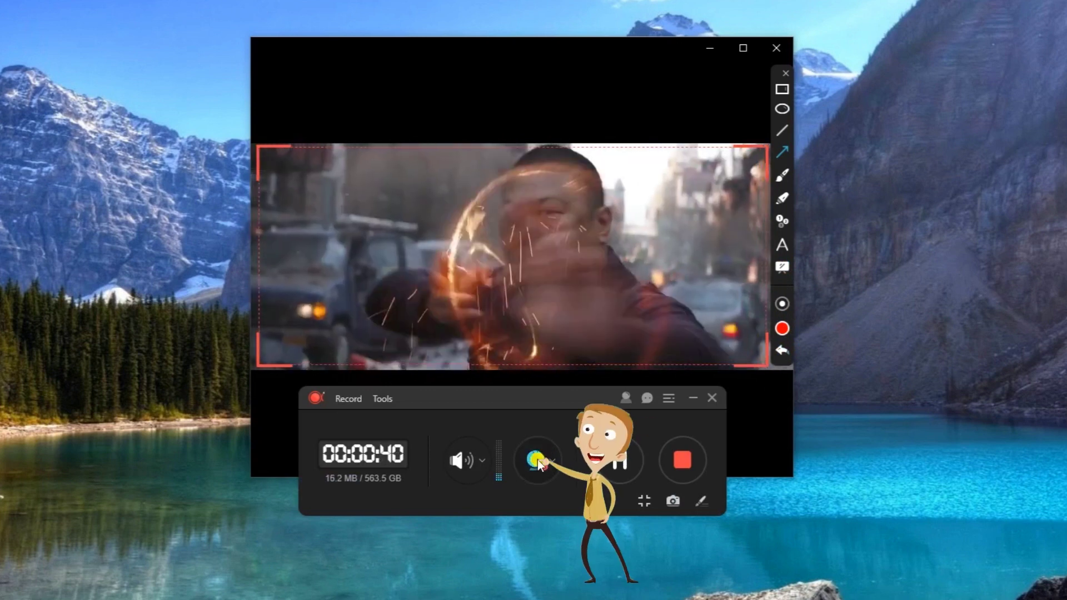
click(537, 464)
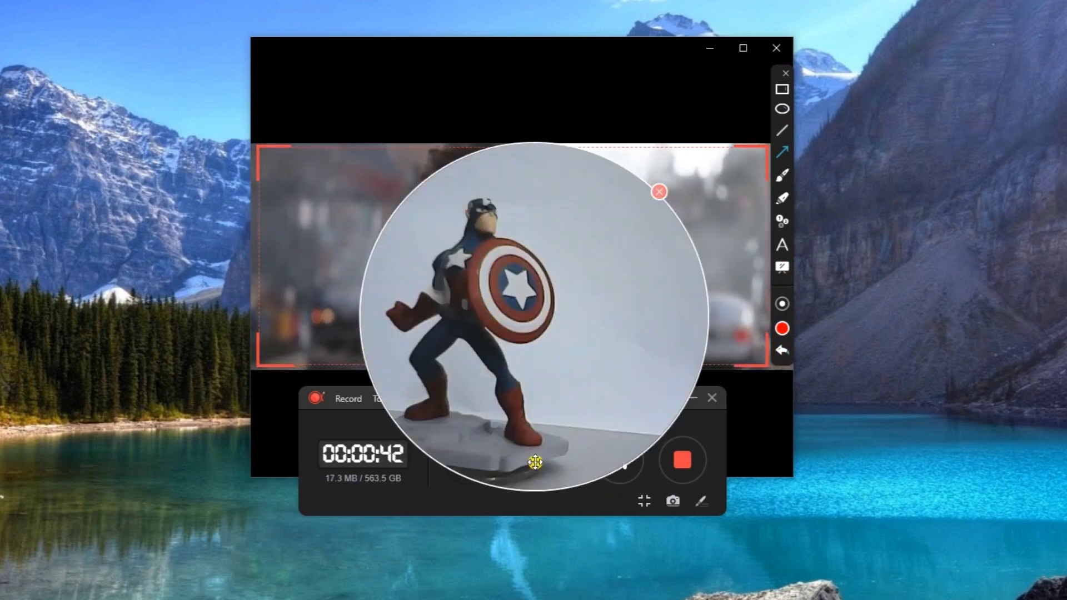
drag(534, 143, 624, 386)
drag(651, 434, 706, 197)
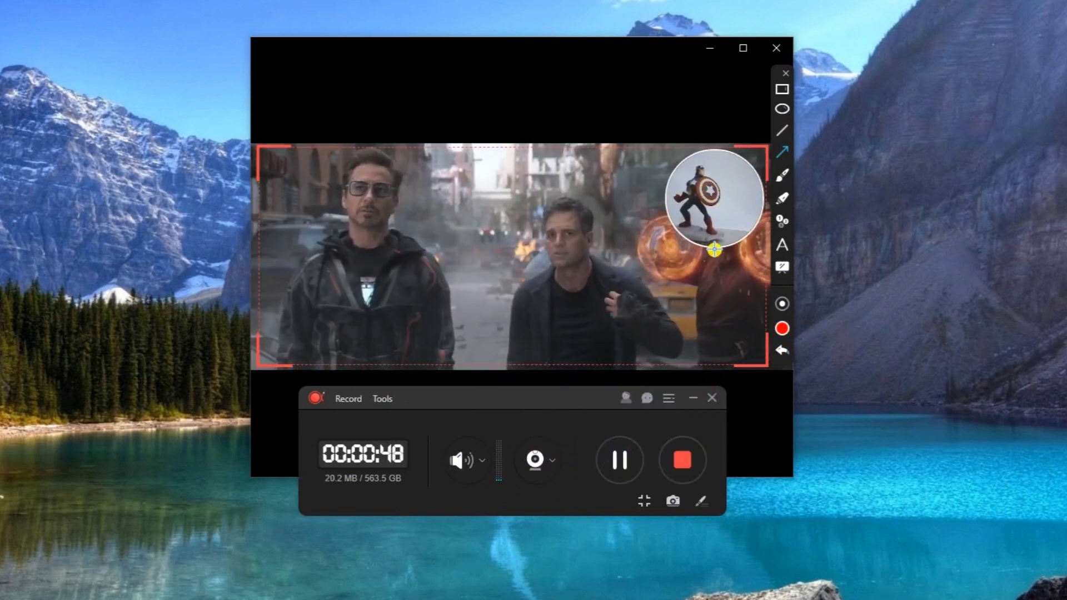
drag(712, 244, 717, 229)
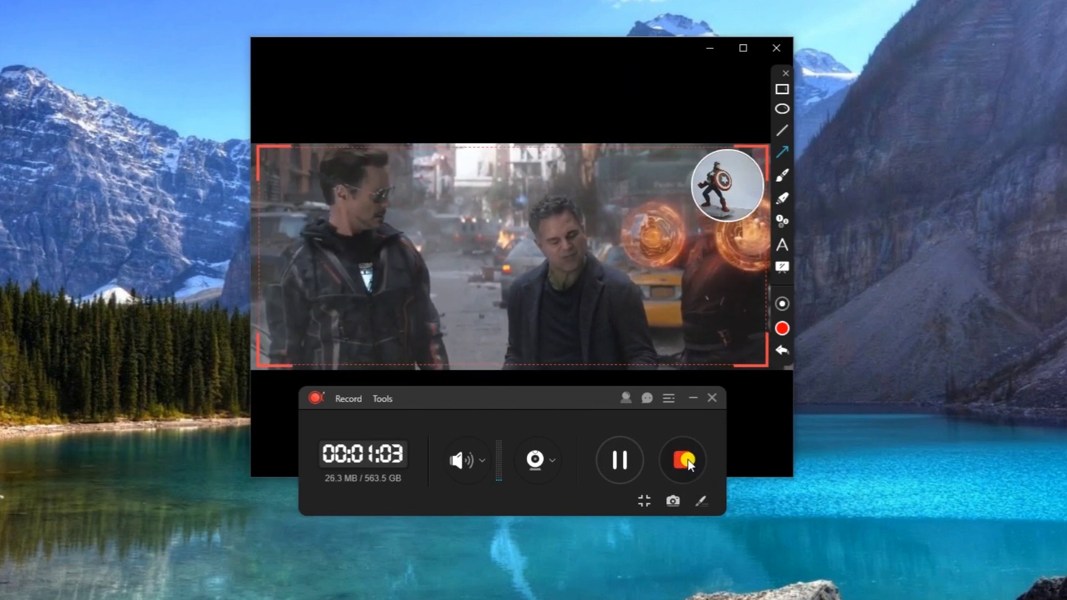
Step: Stop recording and play back 20190108_758495.mp4, skipping through the 1:04 clip to near its end
click(687, 462)
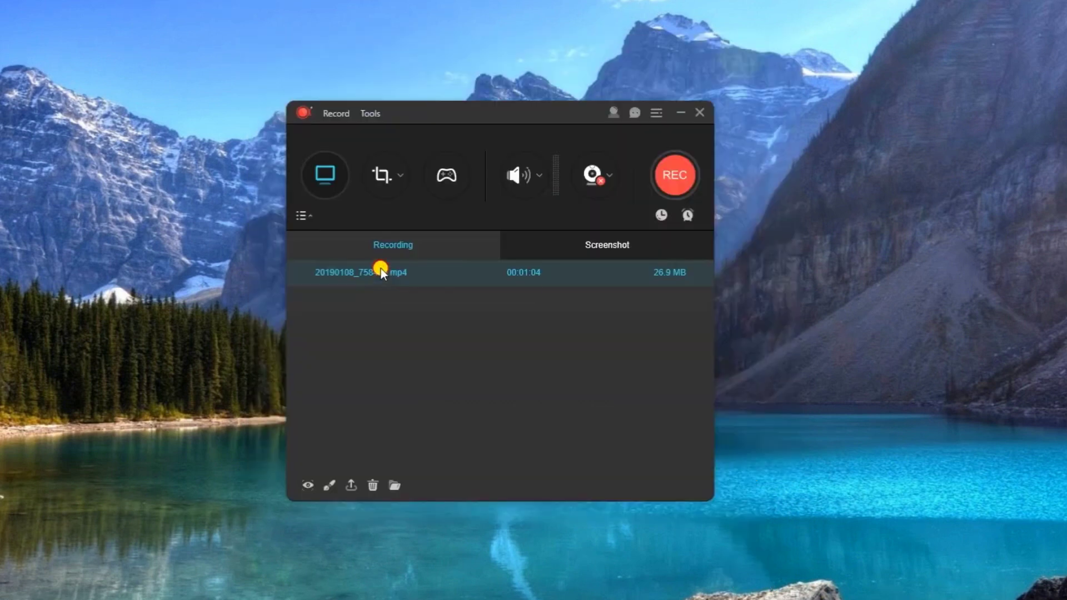
double_click(382, 268)
click(291, 484)
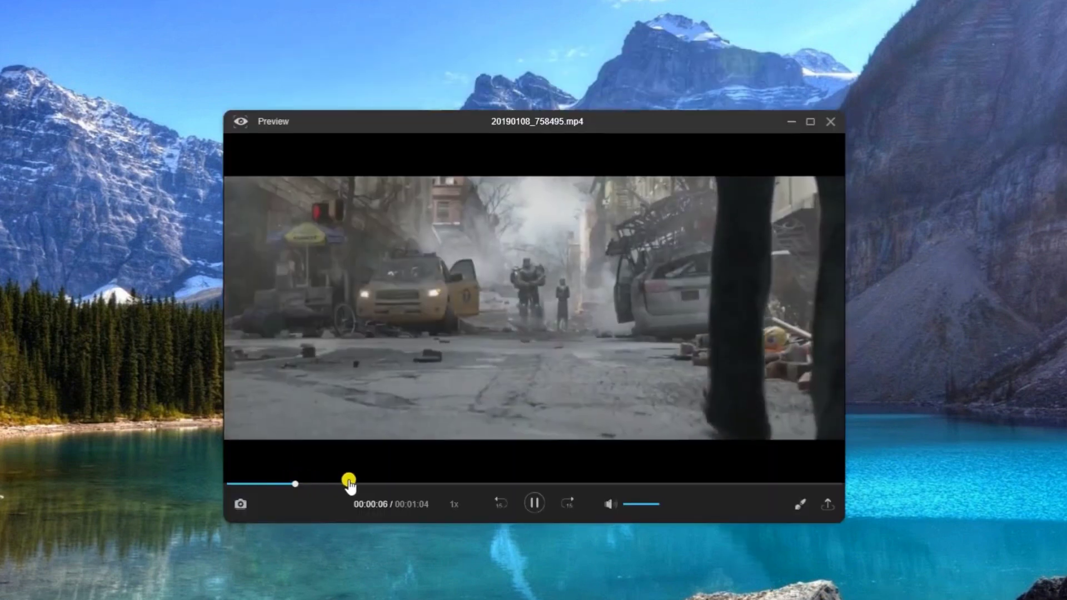
click(362, 484)
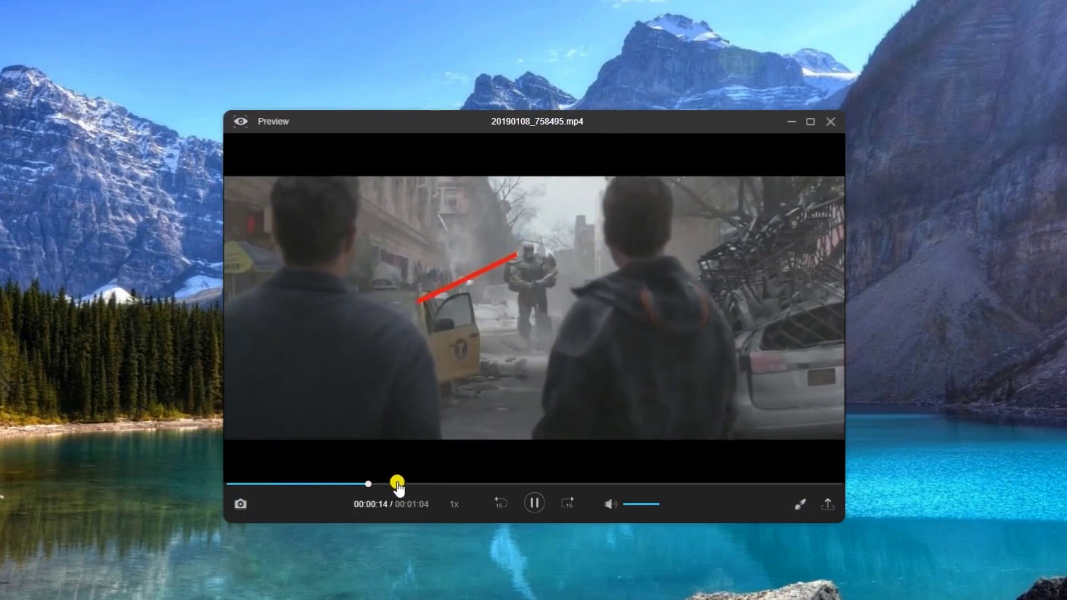
click(405, 483)
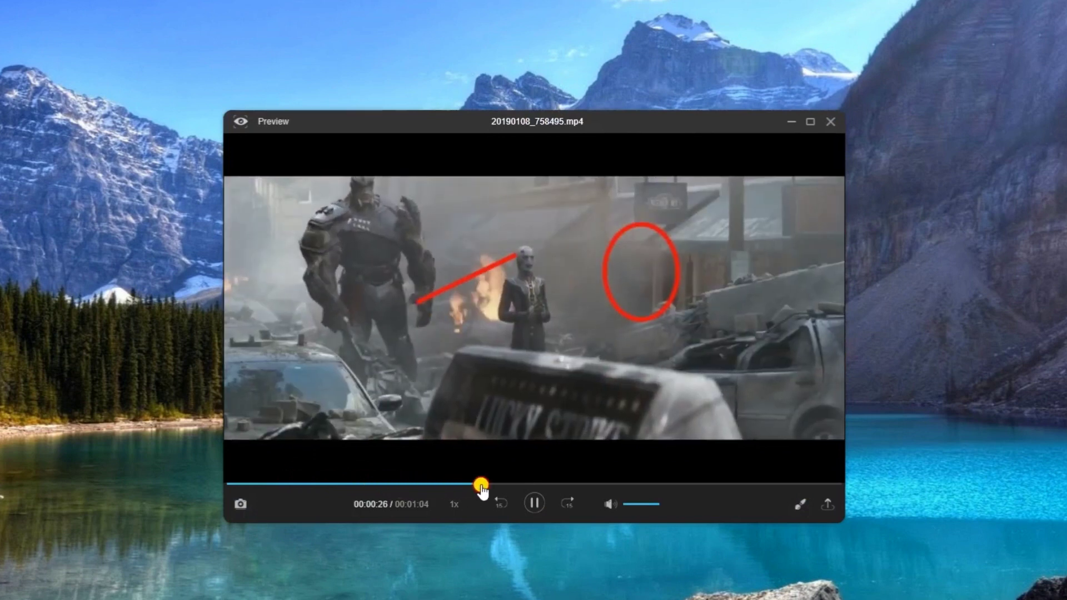
click(491, 484)
click(785, 484)
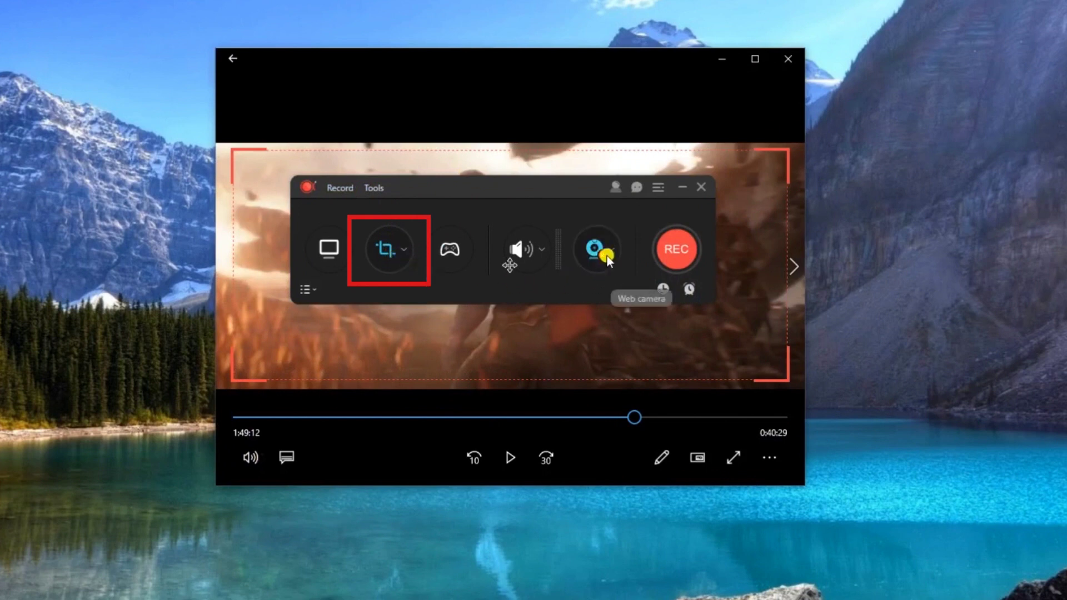
Step: Record a brief clip of a new region drawn over the movie, then open it for playback
click(591, 248)
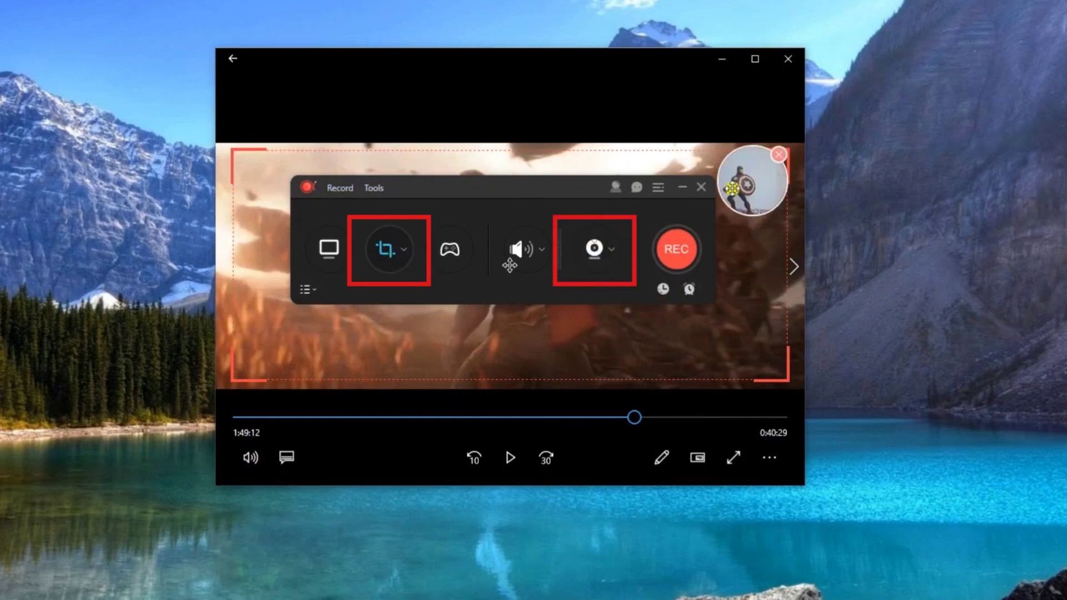
click(387, 248)
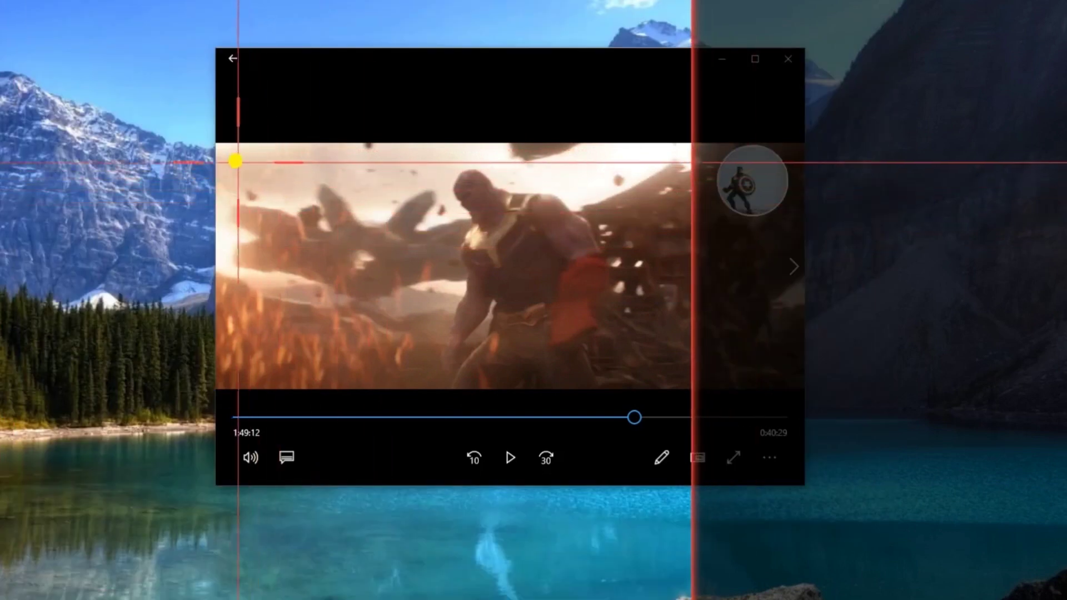
drag(222, 146, 789, 381)
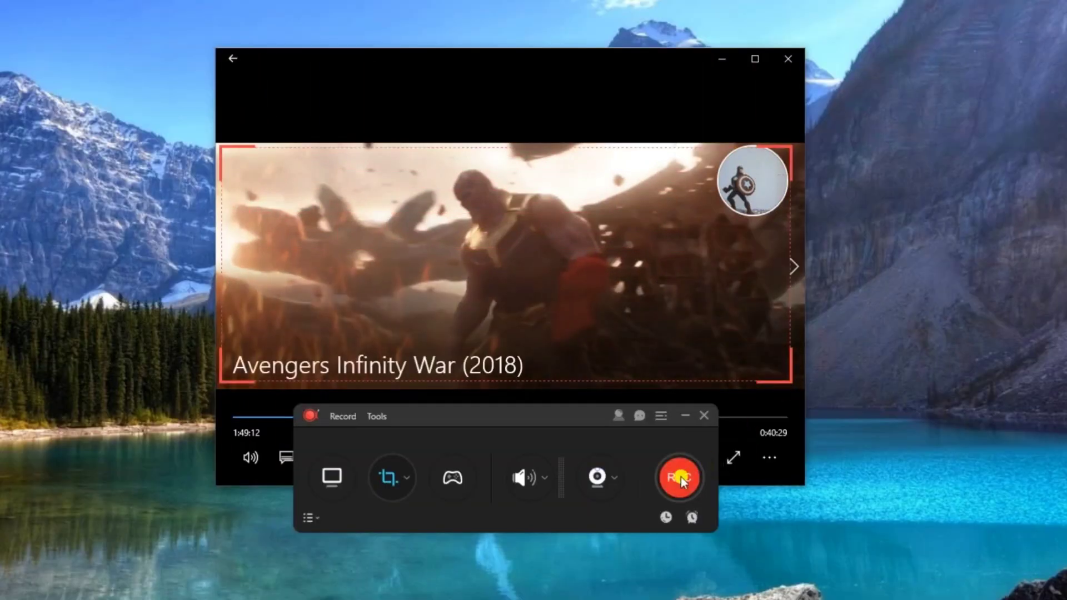
click(679, 476)
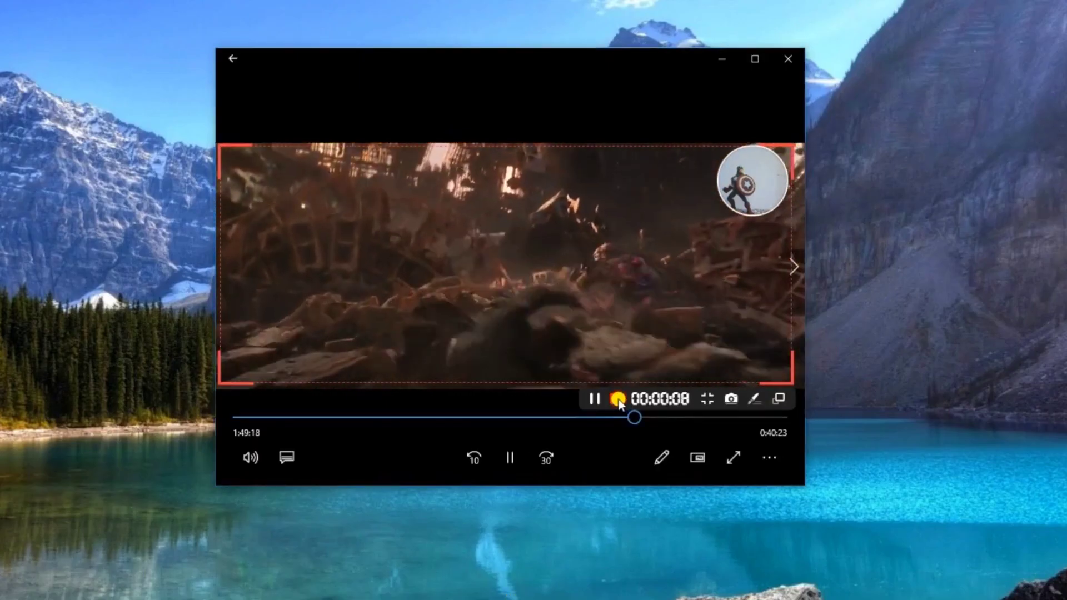
click(617, 399)
double_click(377, 250)
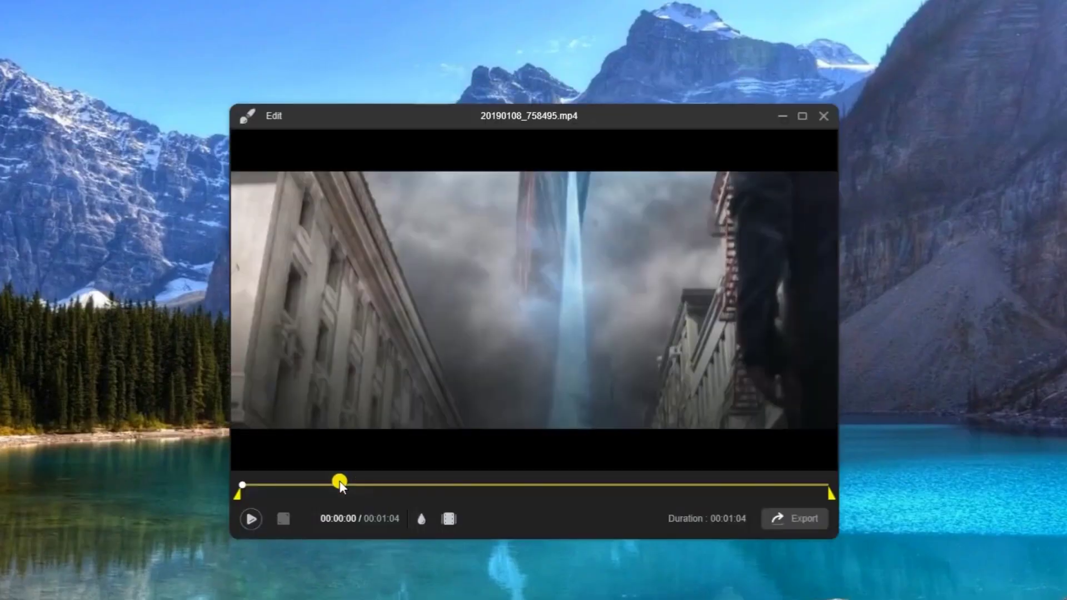
Step: Move the trim markers to keep 00:00:03 through 00:01:03 of 20190108_758495.mp4
drag(245, 496, 267, 495)
drag(831, 495, 822, 495)
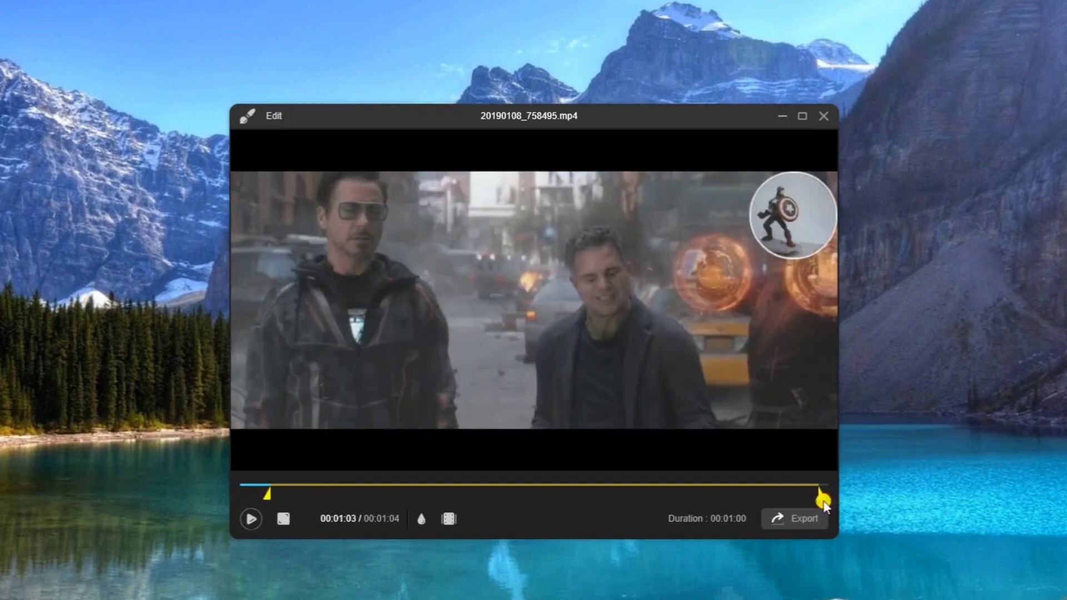
Step: Set the video intro title to 'sample-01' with subtitle 'Sample'
click(451, 521)
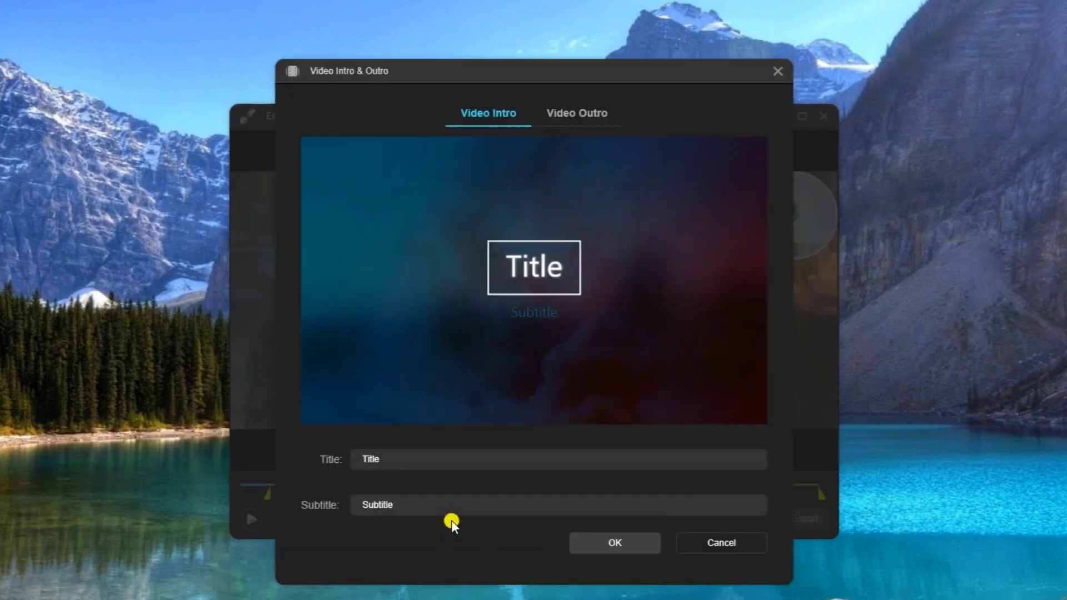
double_click(398, 461)
text(sample-01)
double_click(407, 512)
text(Sample)
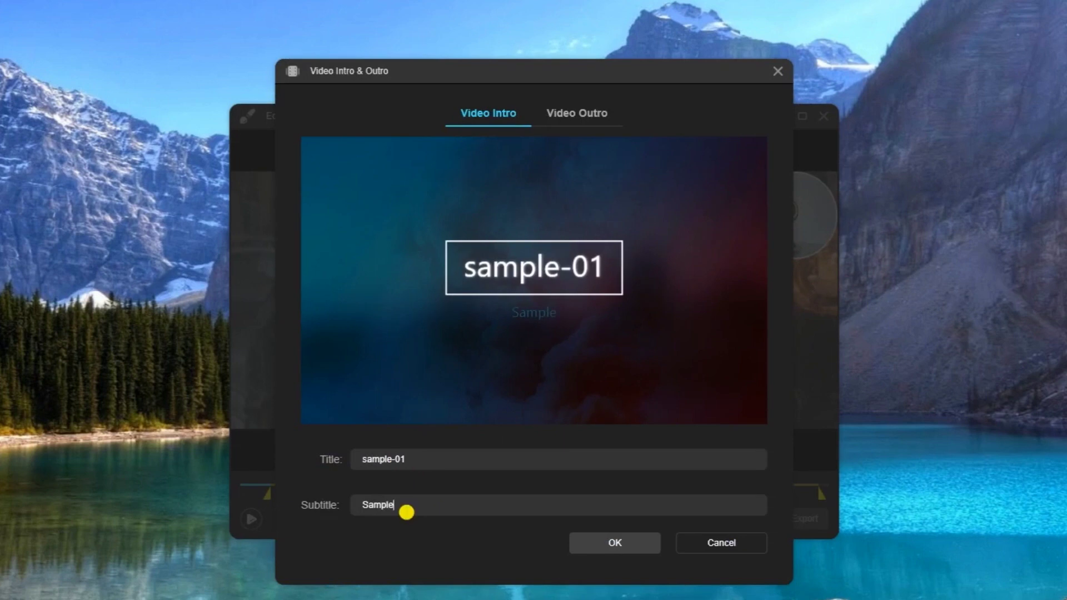
click(606, 545)
Step: Set the video outro title to 'sample02' with subtitle 'Sam02' and confirm
click(575, 113)
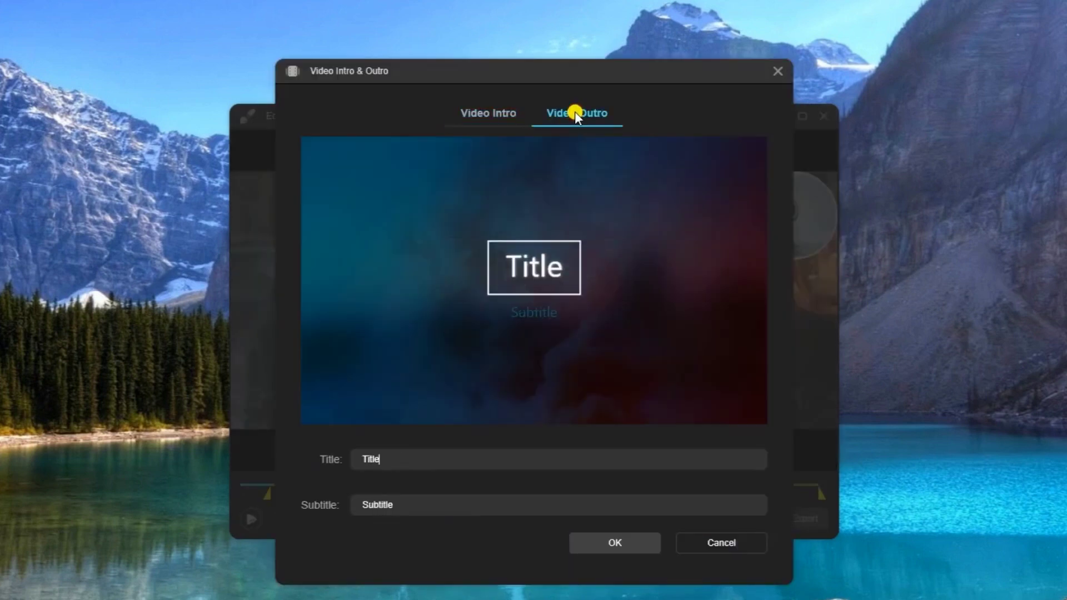
double_click(417, 461)
text(sample)
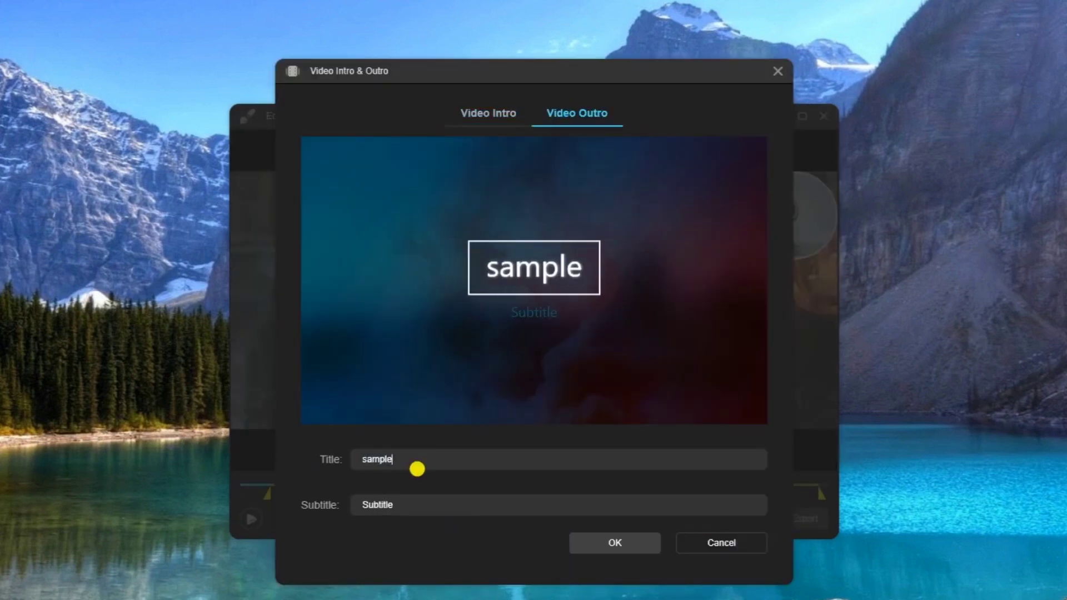
text(02)
double_click(428, 509)
text(Sam02)
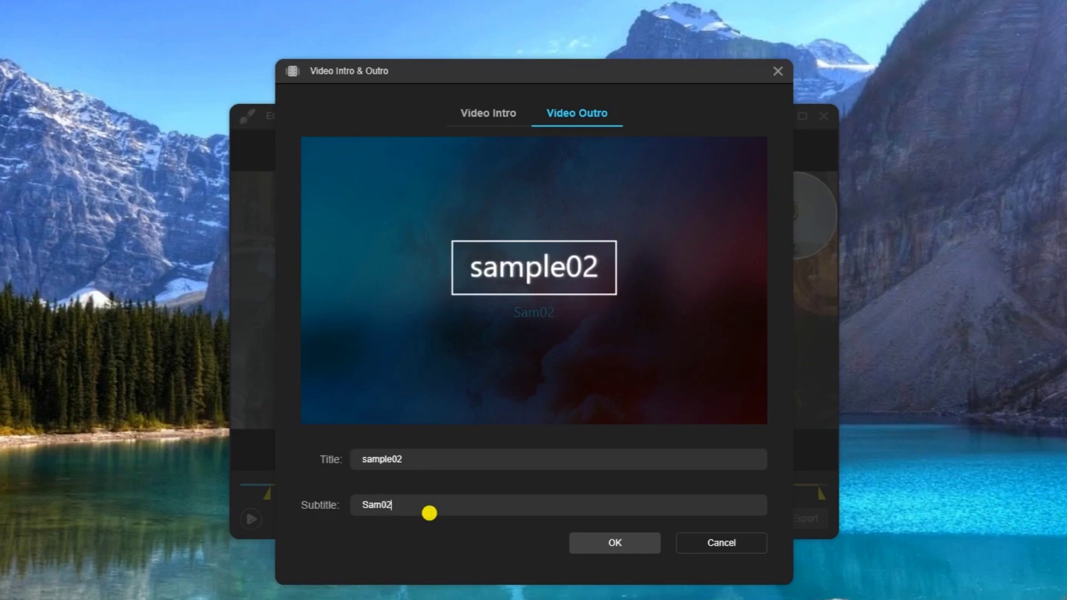
click(621, 543)
Step: Add a text watermark reading 'watermark' and enlarge its box on the video
click(421, 521)
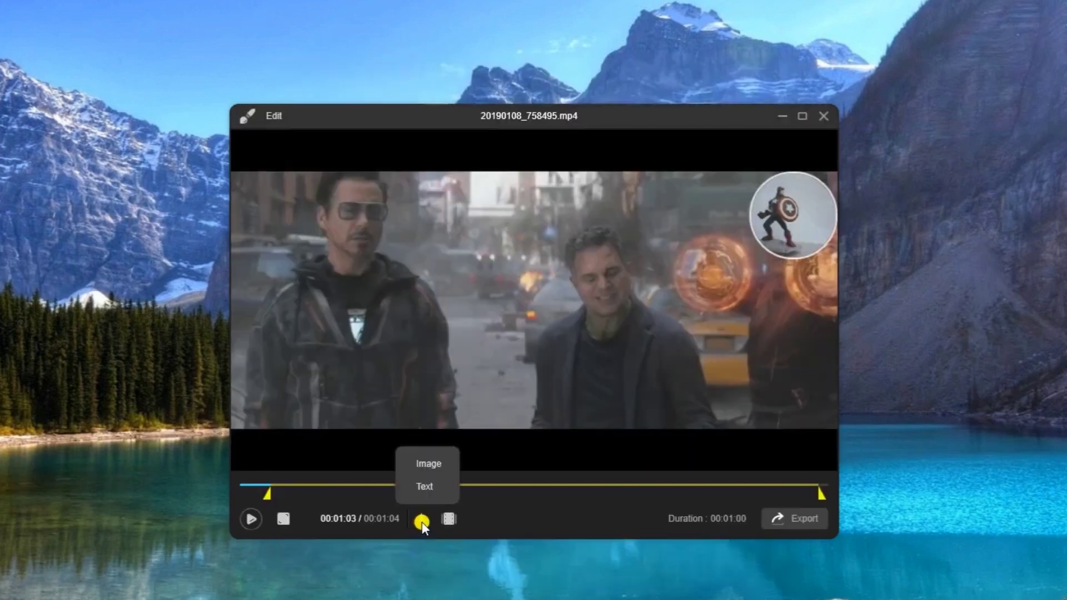
click(422, 488)
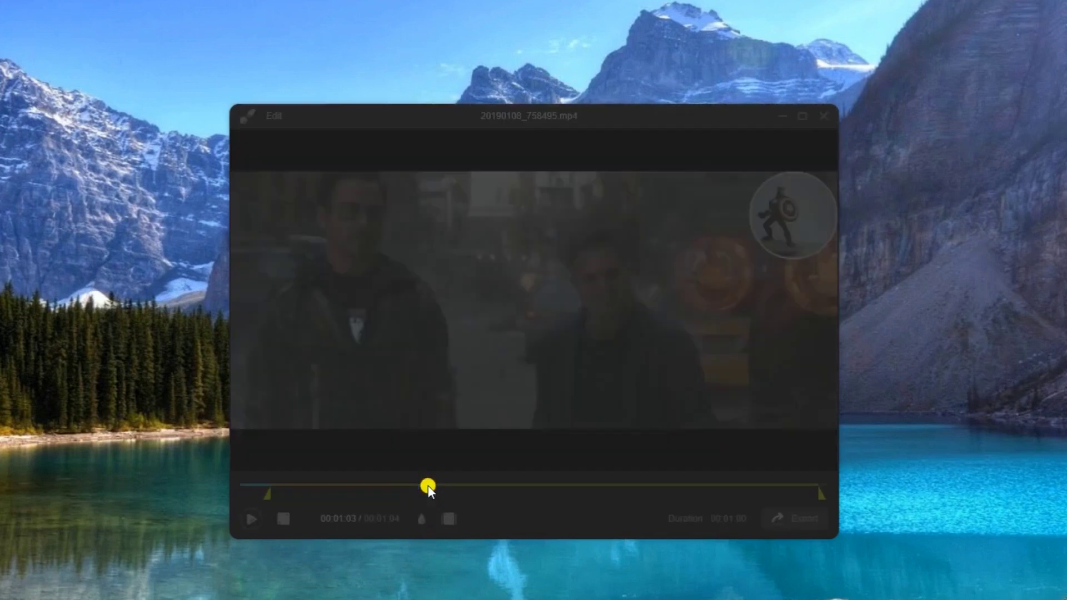
click(583, 257)
text(waterma)
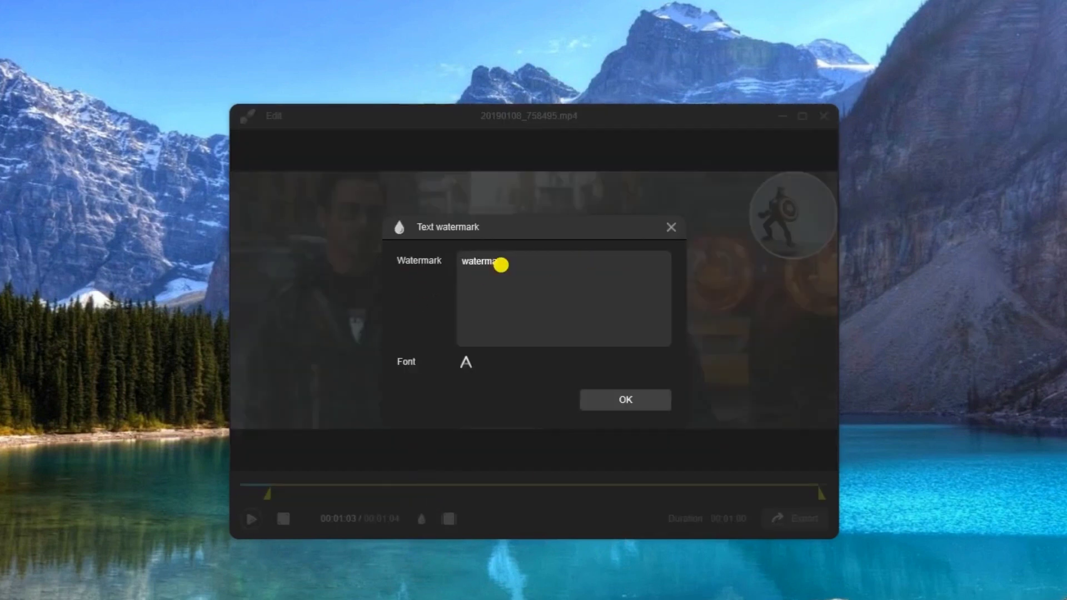
text(rk)
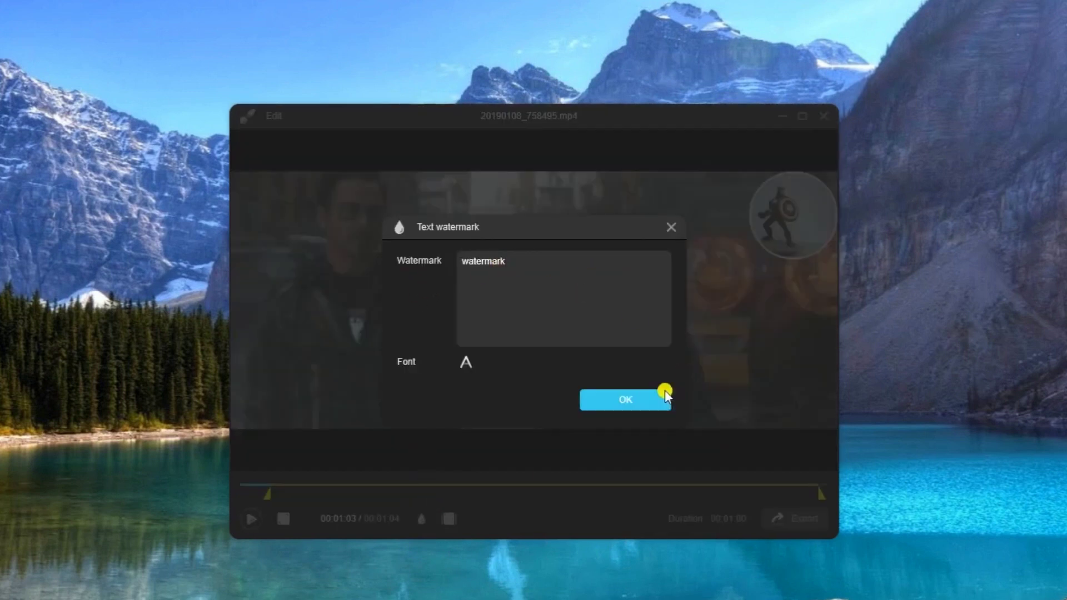
click(661, 396)
drag(534, 293, 450, 289)
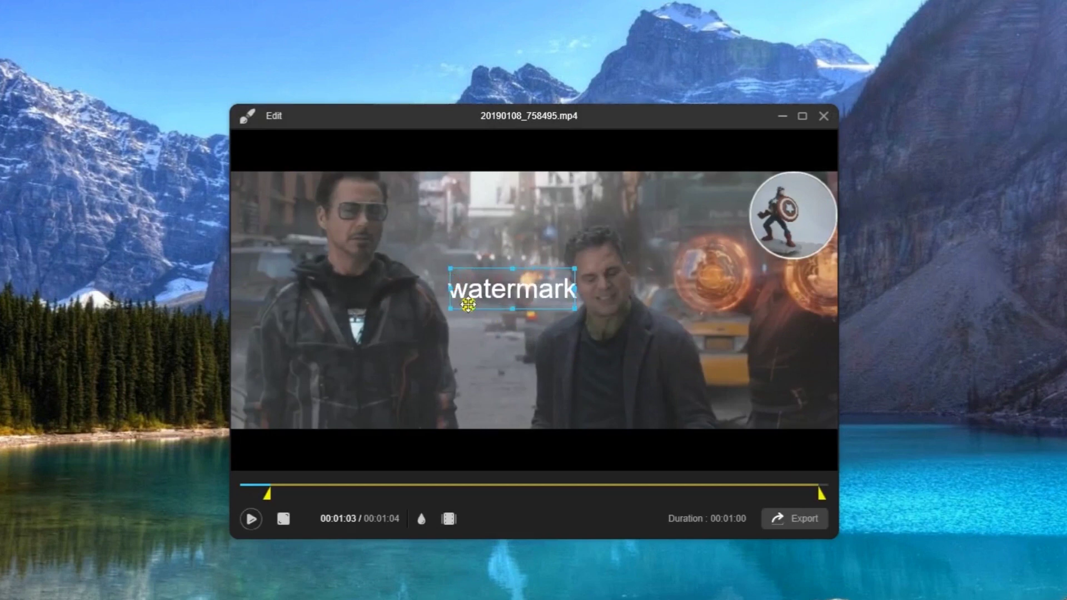
Step: Export the edited clip as sample-vid1.mp4 and play back the exported video
click(794, 519)
text(sample-vid2)
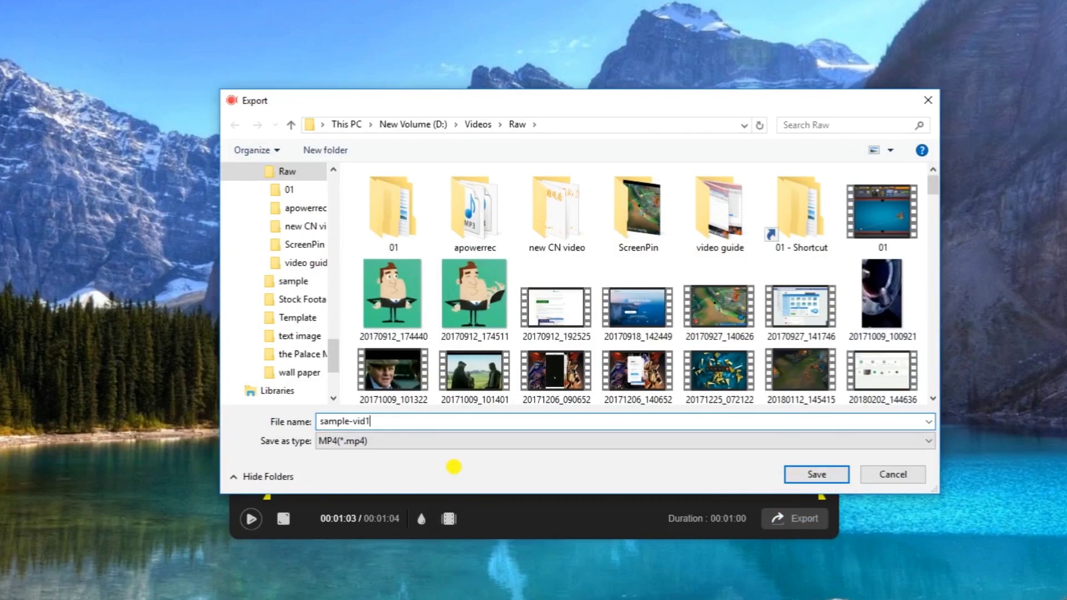
click(818, 476)
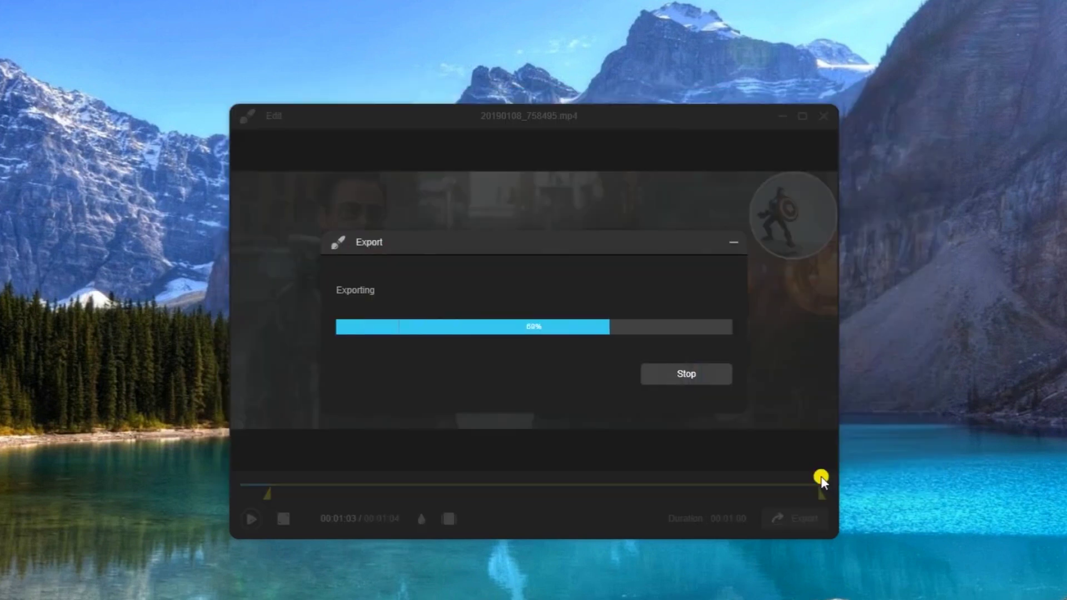
click(429, 374)
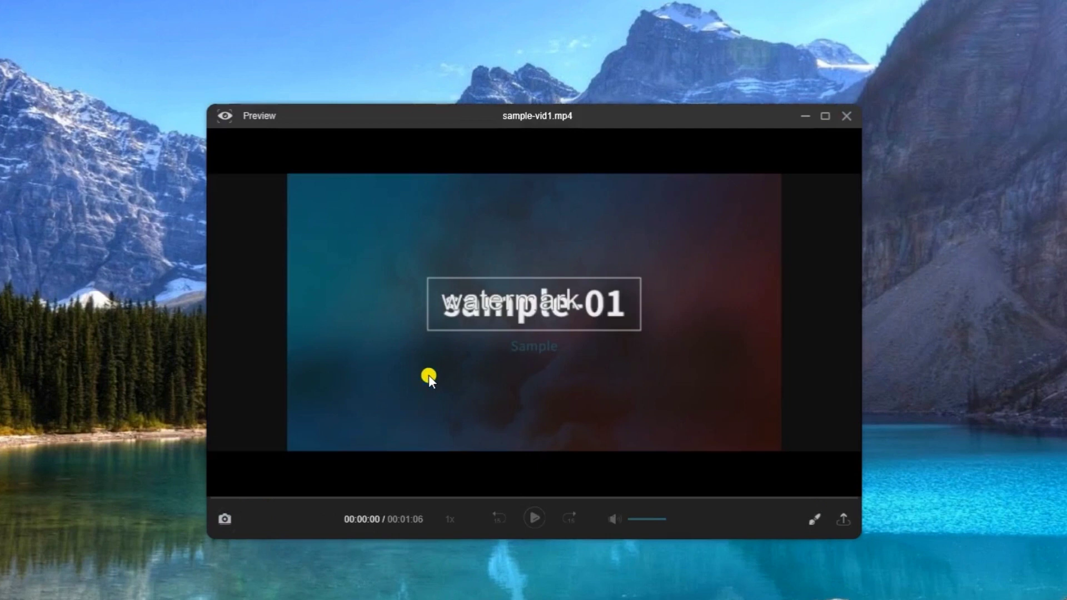
click(433, 498)
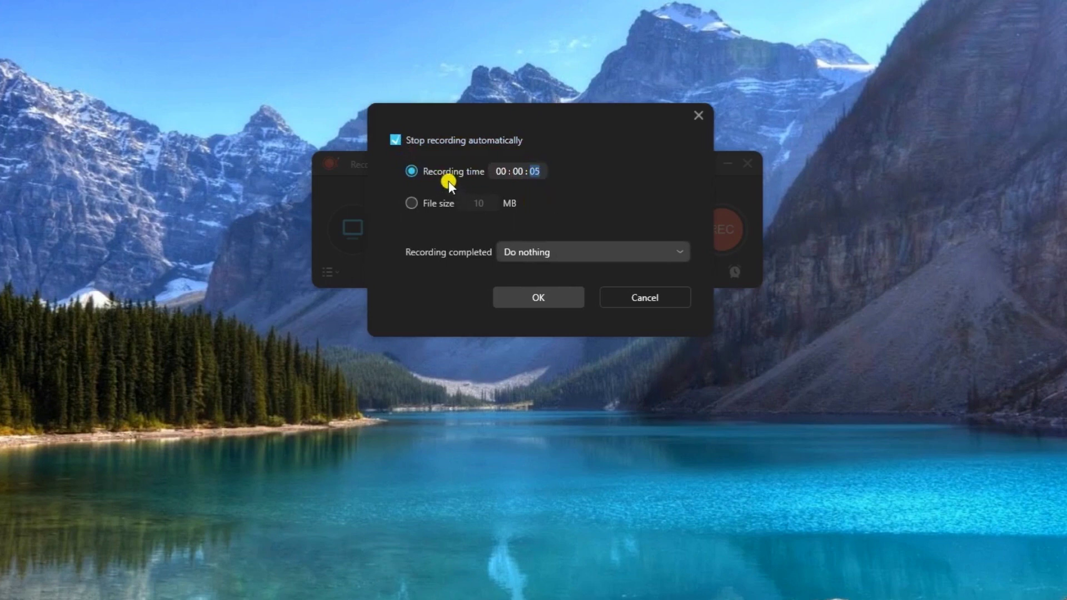
Step: Try the file-size limit, then return to limiting by recording time
click(412, 204)
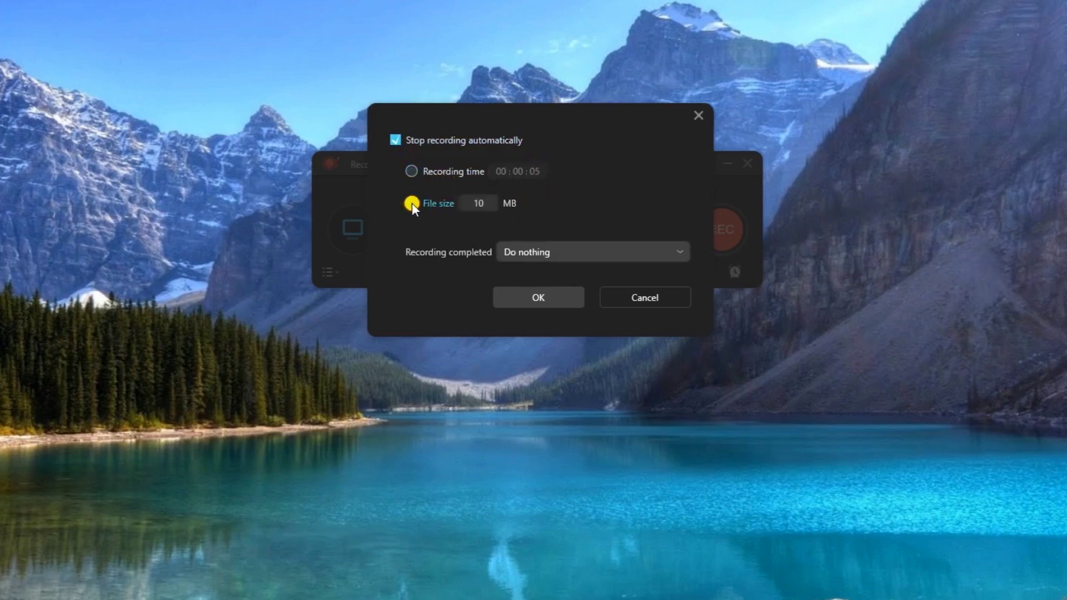
click(412, 171)
Step: Confirm the 5-second auto-stop and start recording the Justice League player area
click(550, 300)
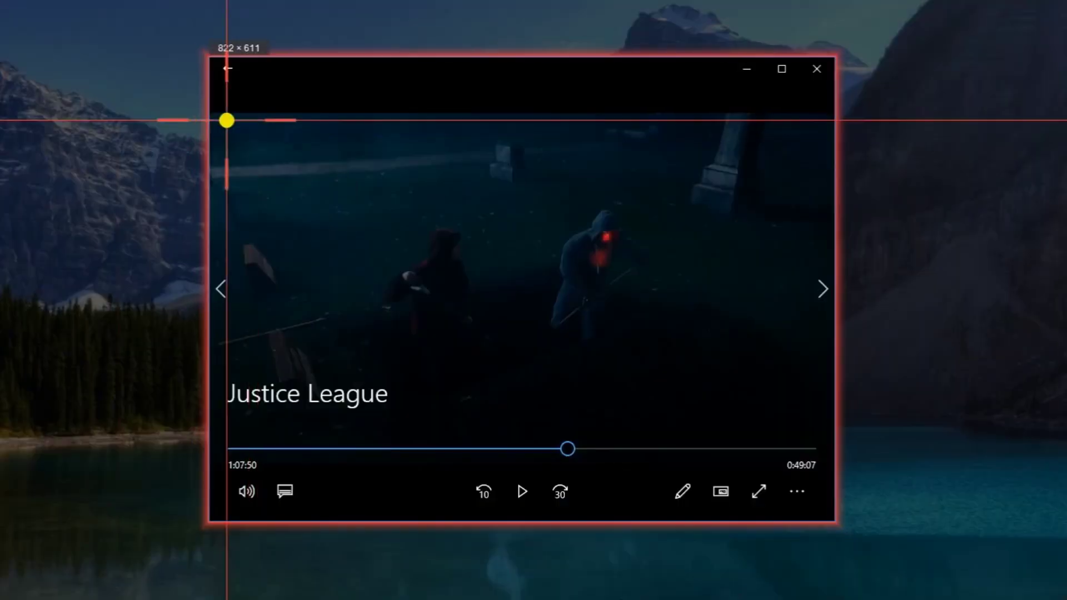
drag(224, 120, 810, 405)
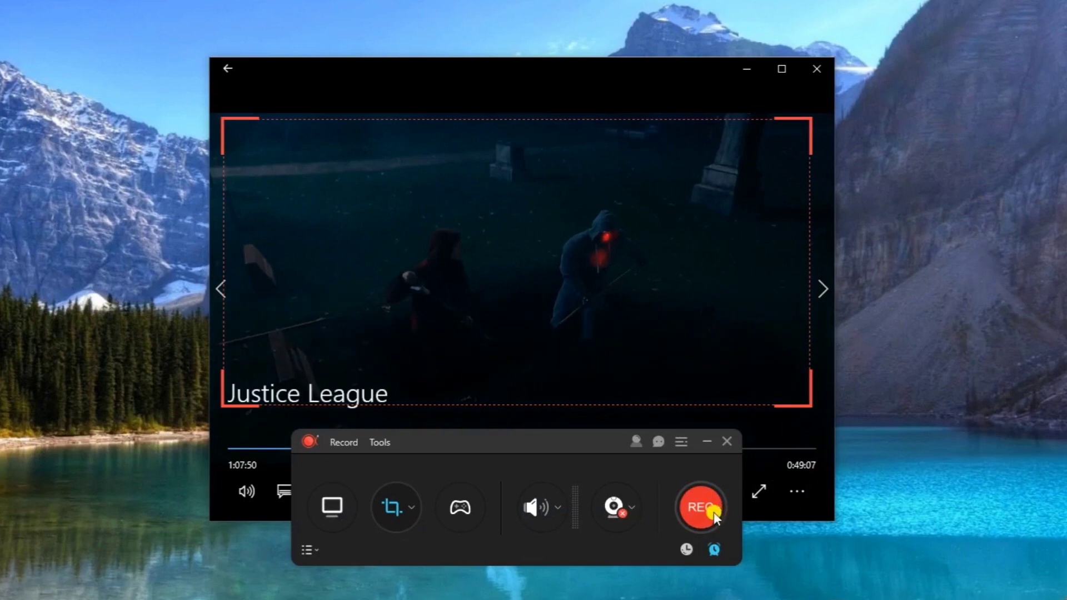
click(699, 505)
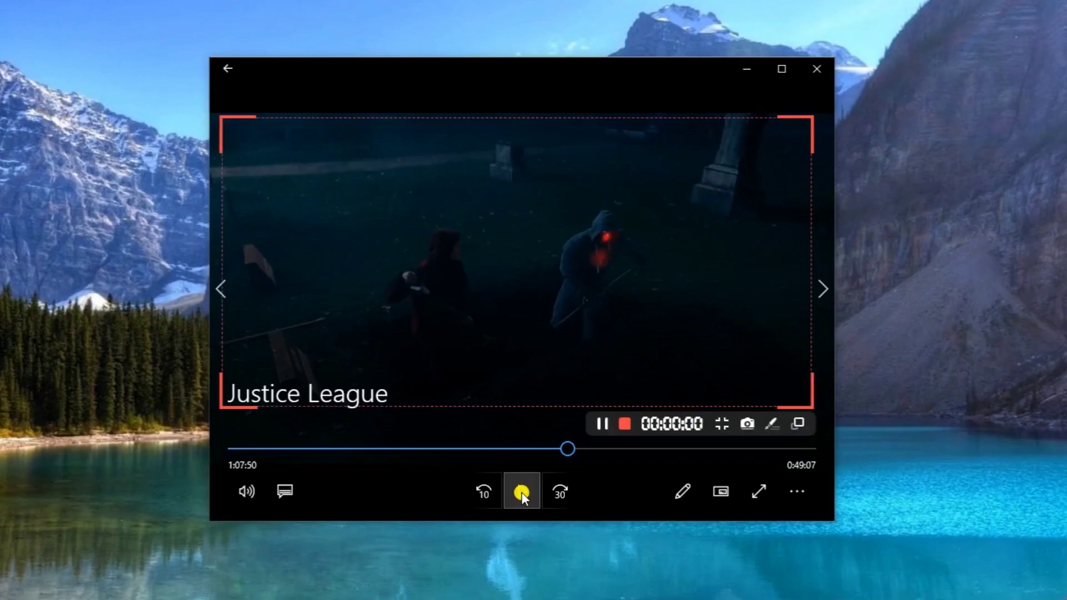
Step: Play the Justice League video through the capture, then preview the new 20190108_173844.mp4 clip
click(522, 492)
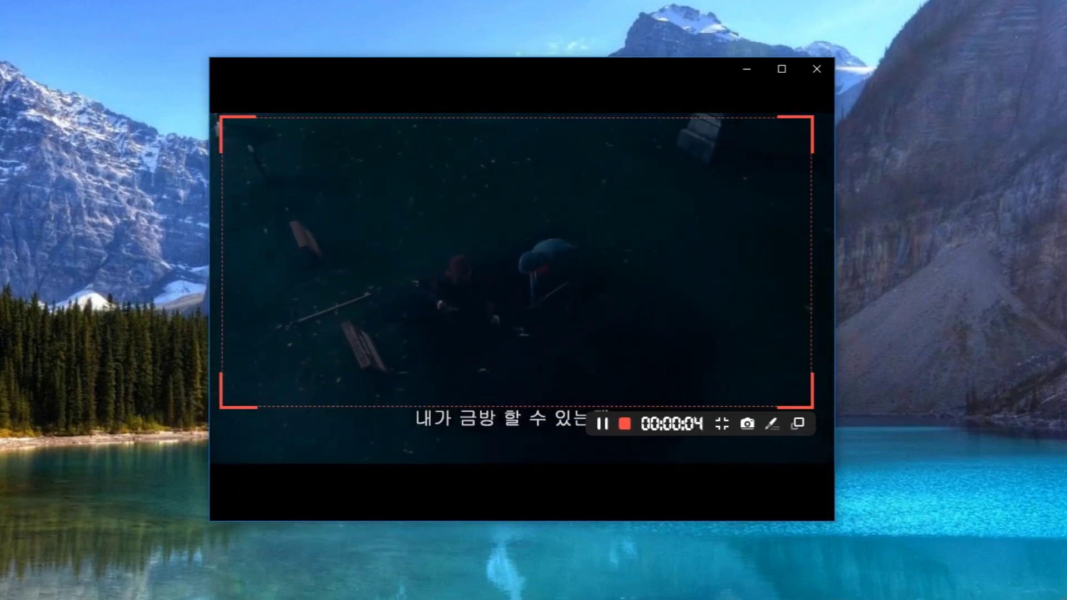
key(F9)
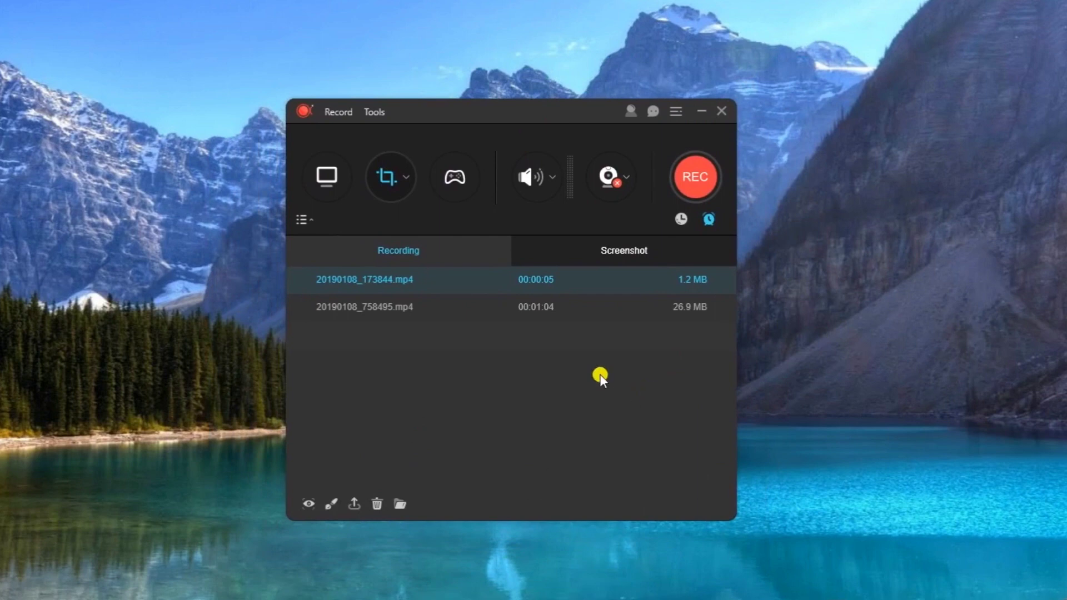
double_click(524, 279)
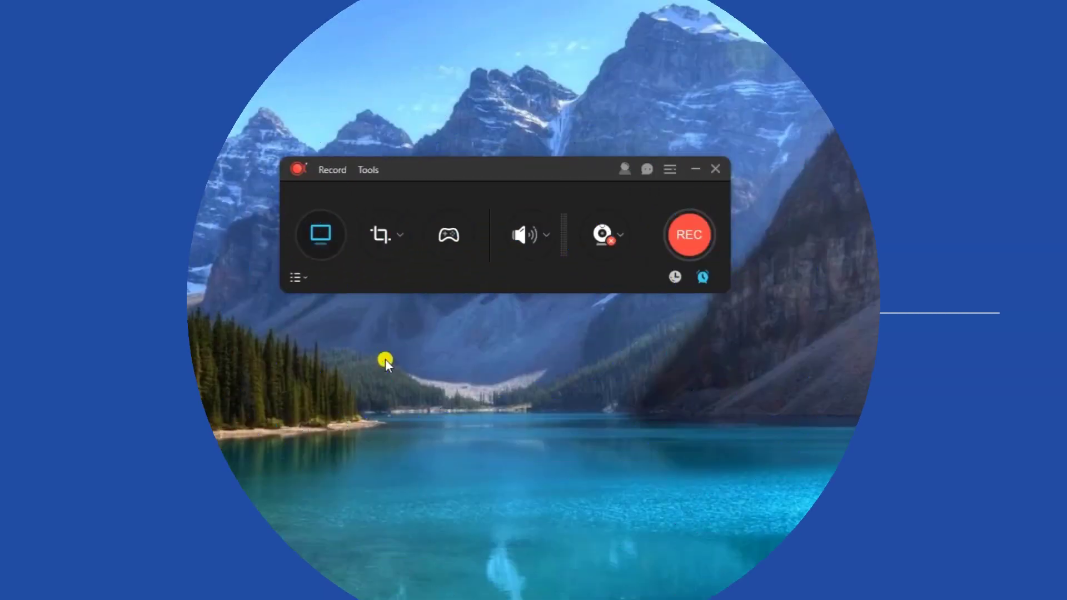
Step: Create a new scheduled task recording a custom 1032 × 698 area
click(676, 279)
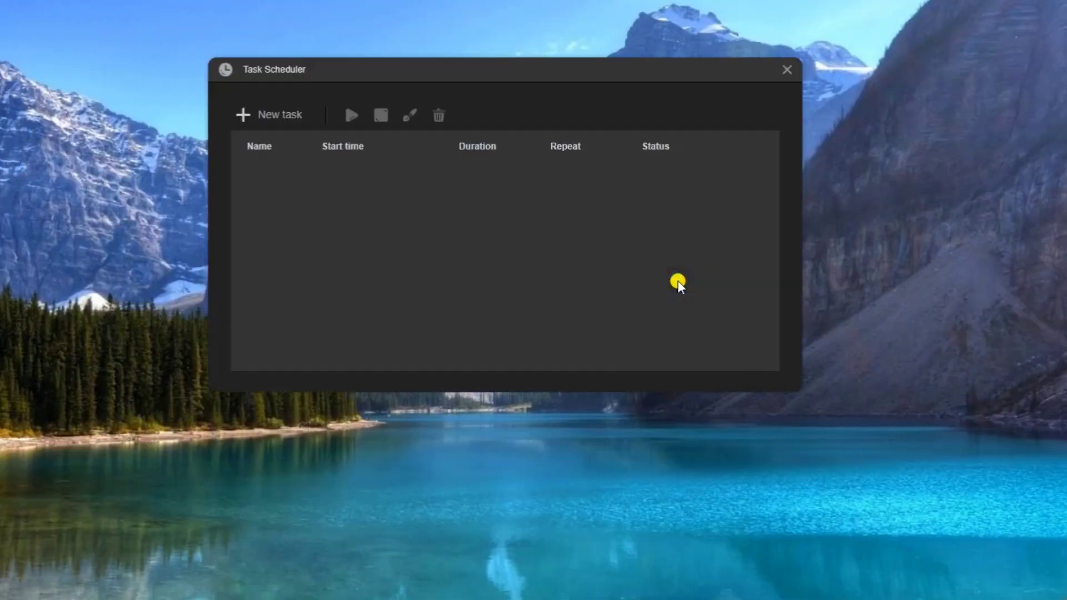
drag(505, 68, 509, 108)
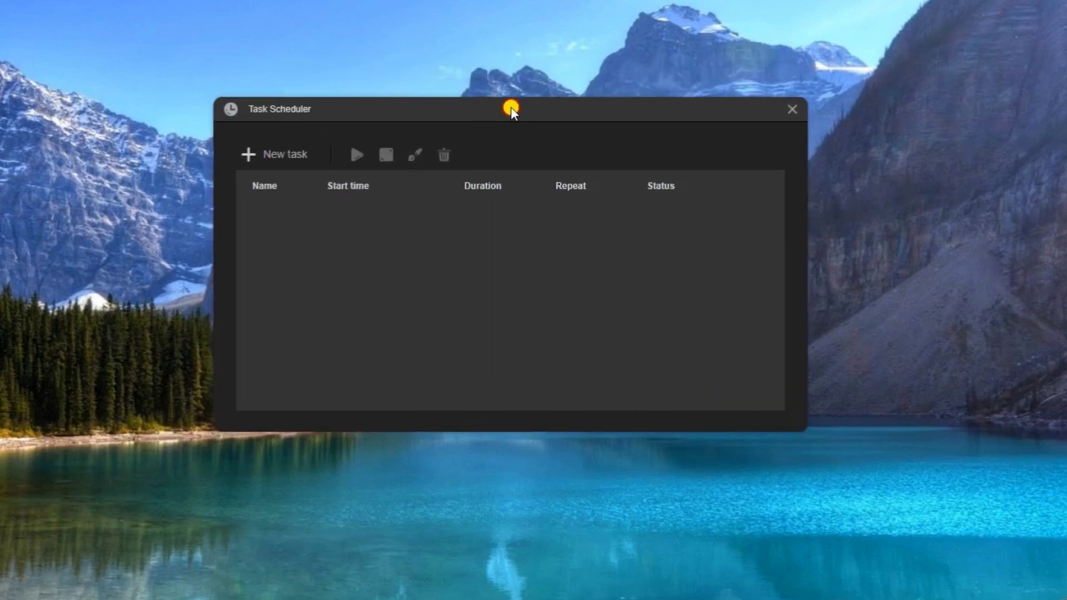
click(279, 158)
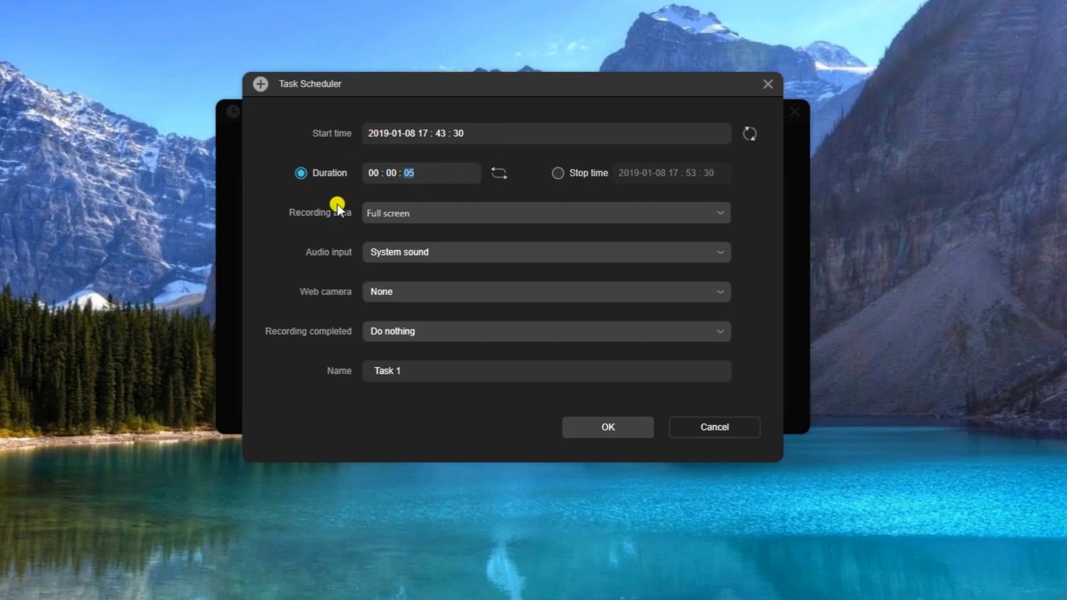
click(428, 214)
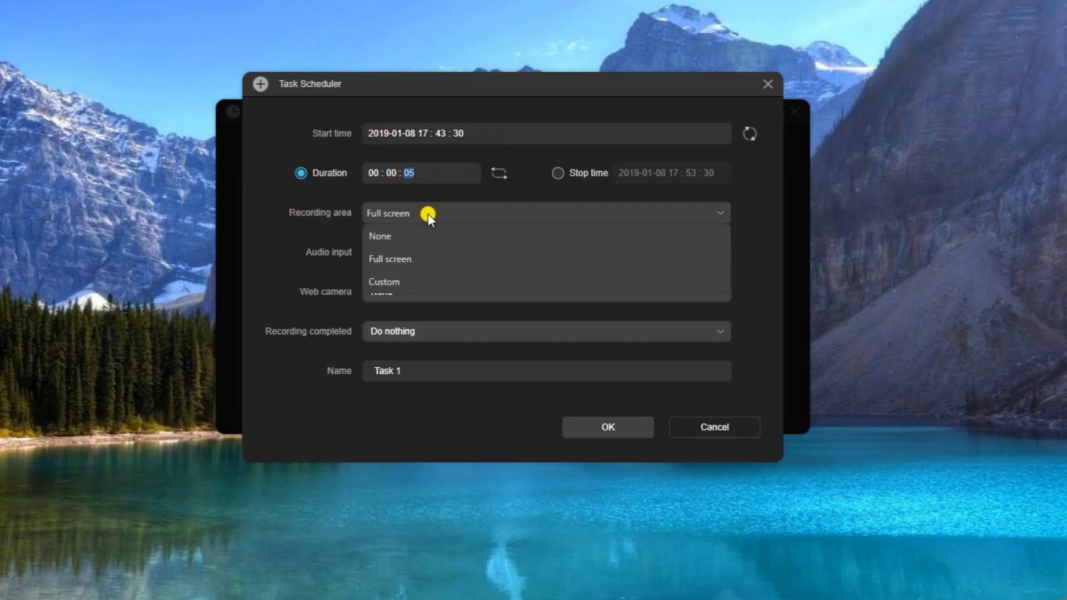
click(412, 281)
drag(153, 34, 939, 567)
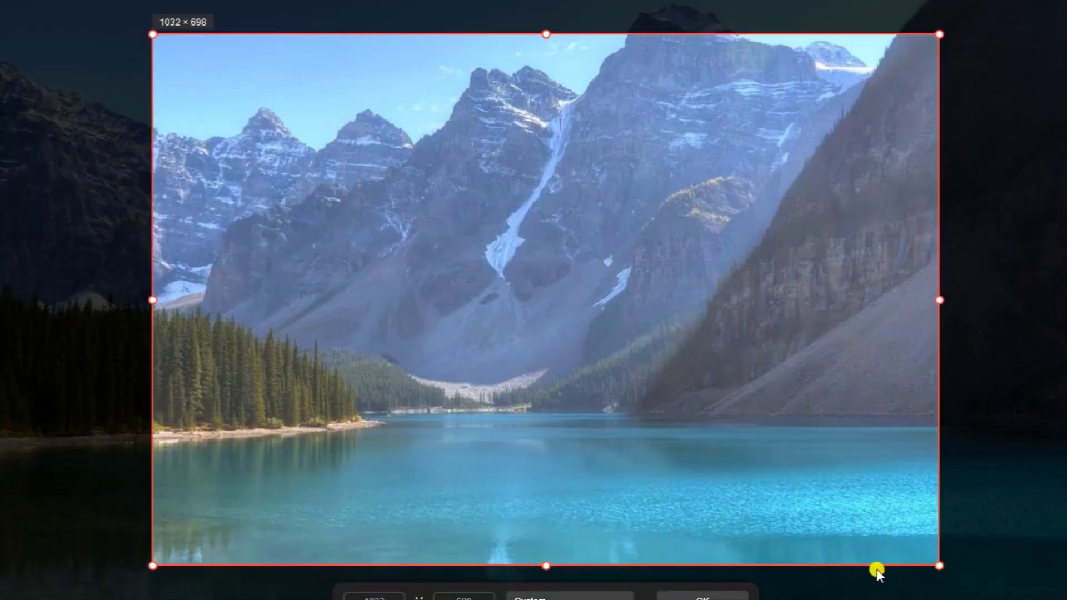
click(758, 584)
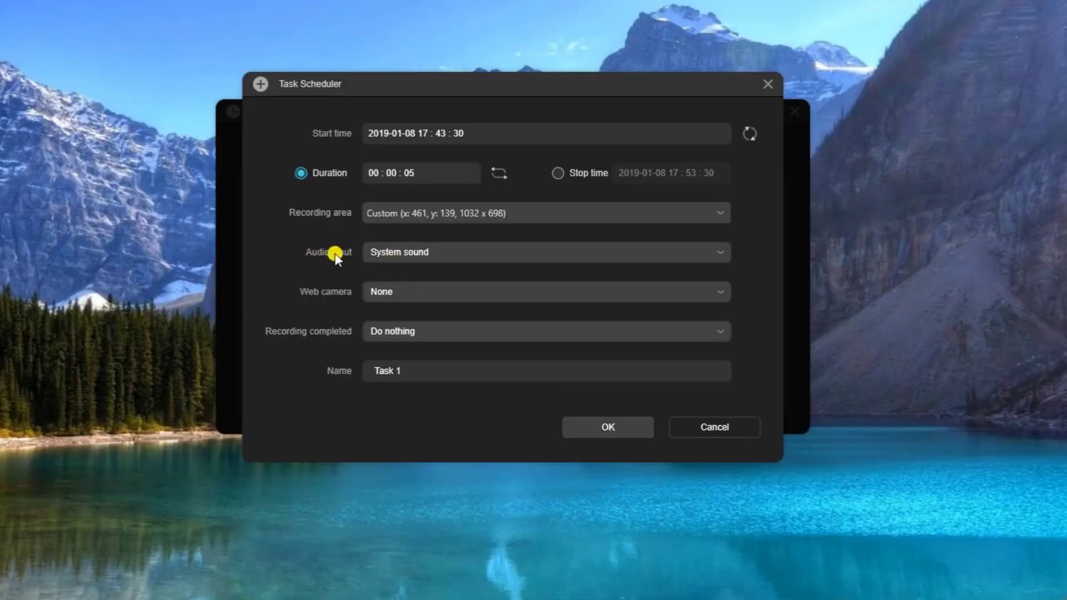
Step: Use system sound and the A4tech USB2.0 Camera, name the task Task 1, and save it
click(436, 248)
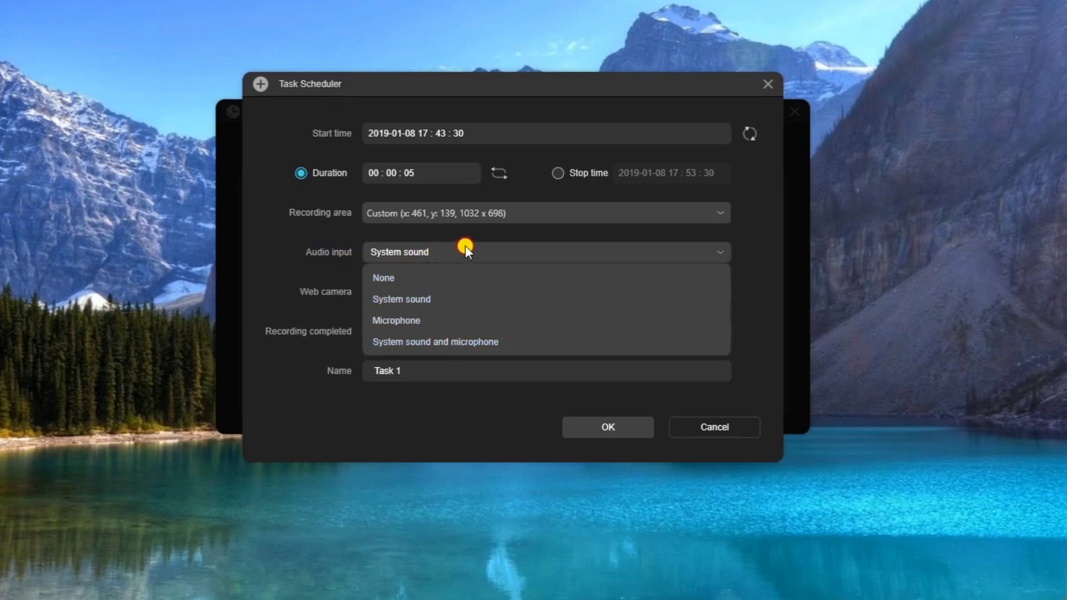
click(465, 245)
click(442, 292)
click(439, 337)
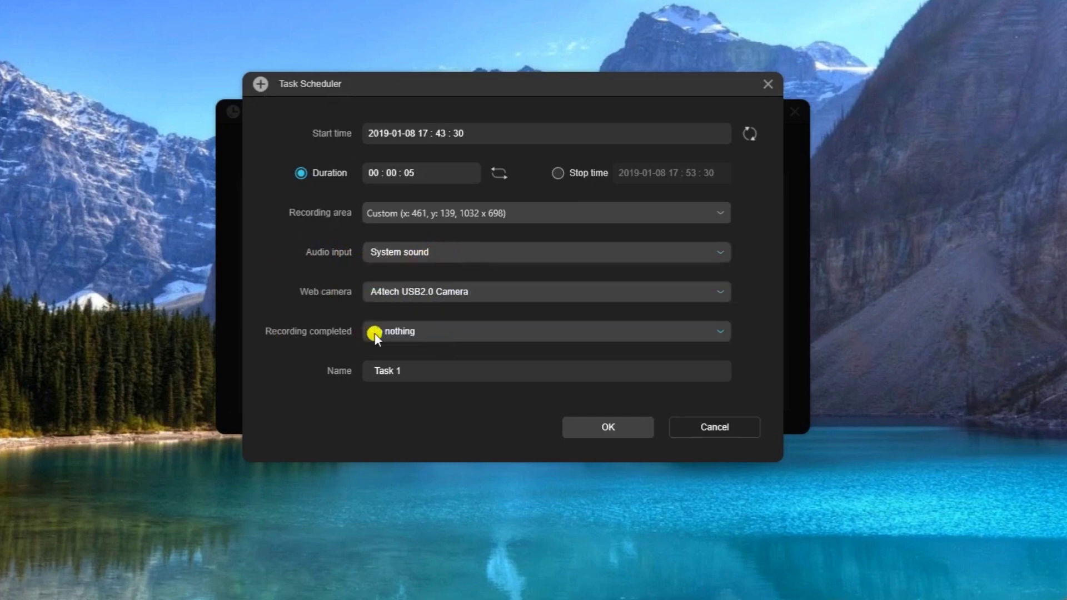
click(401, 372)
text(1)
click(609, 427)
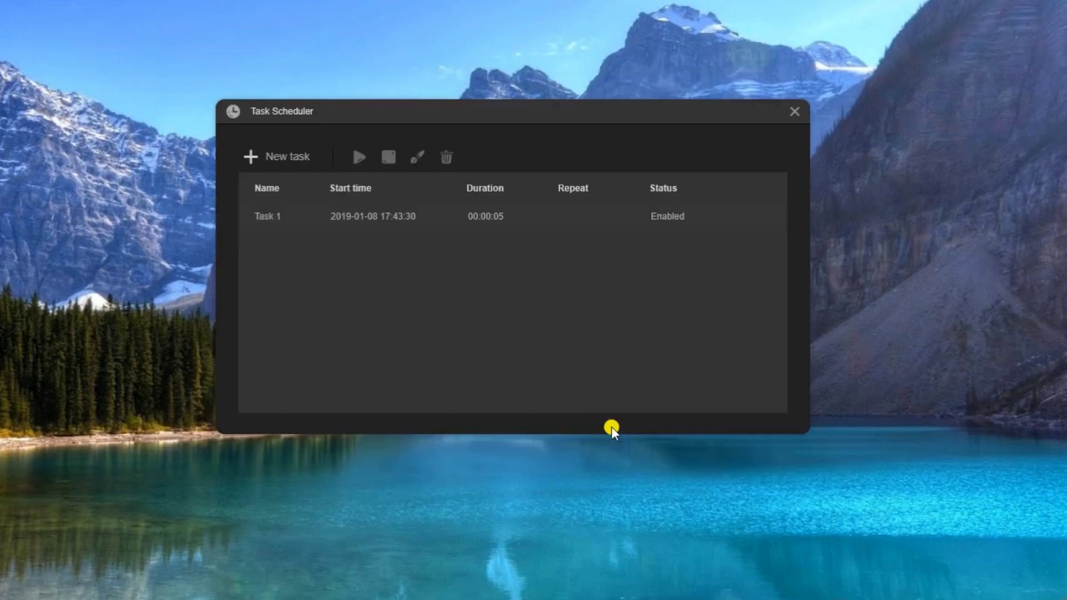
Step: Close Task Scheduler and preview the 5-second 20190108_174330 Task 1.mp4 clip
click(795, 111)
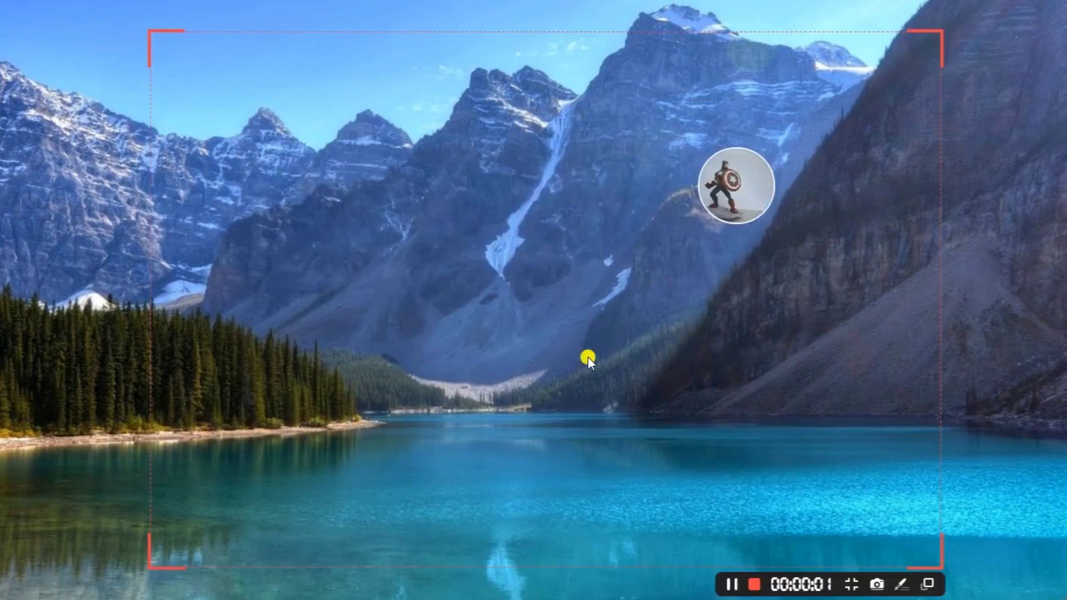
right_click(493, 257)
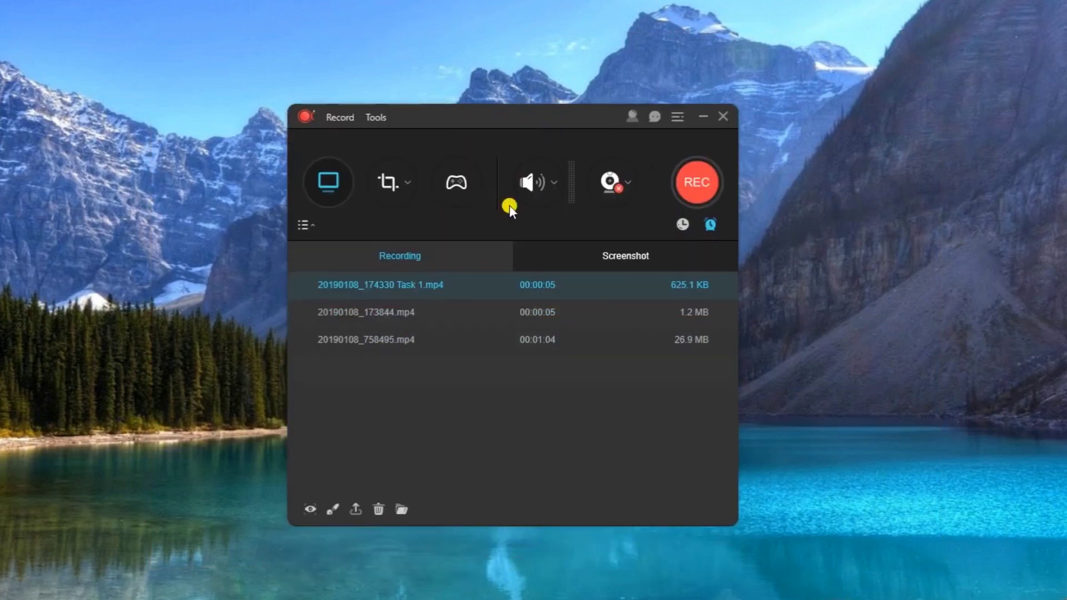
double_click(412, 283)
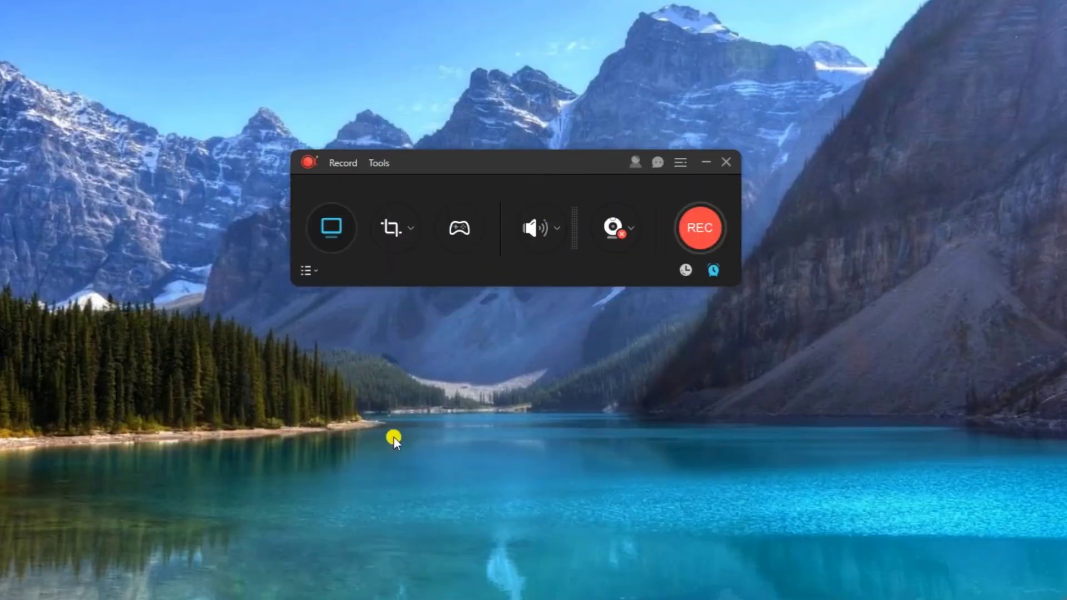
Step: Enable Follow Recording with Google Chrome as the followed application
click(343, 164)
click(389, 313)
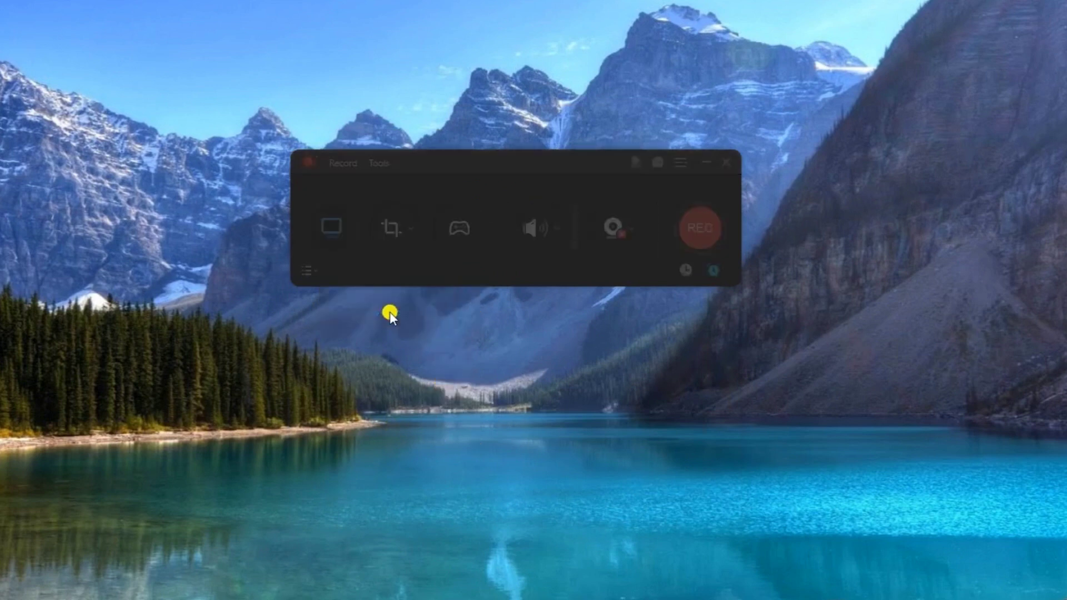
drag(488, 85, 494, 125)
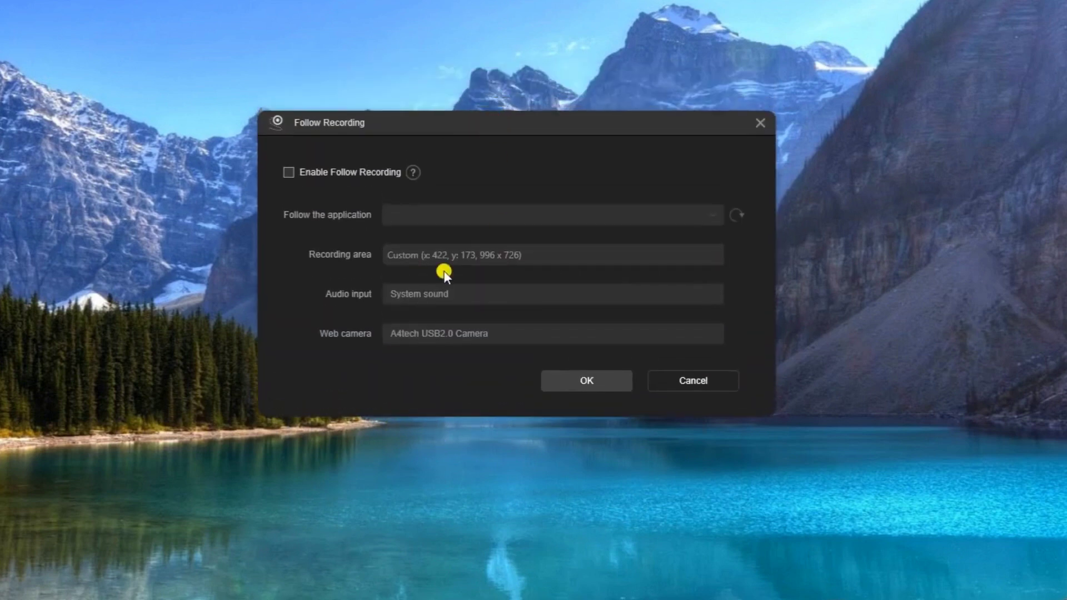
click(288, 171)
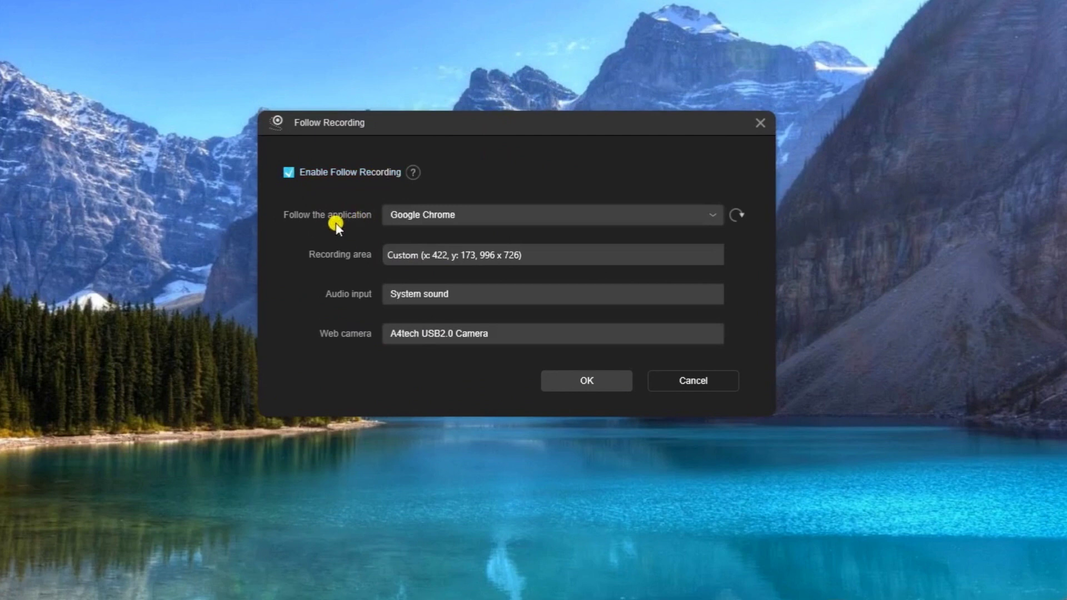
click(711, 214)
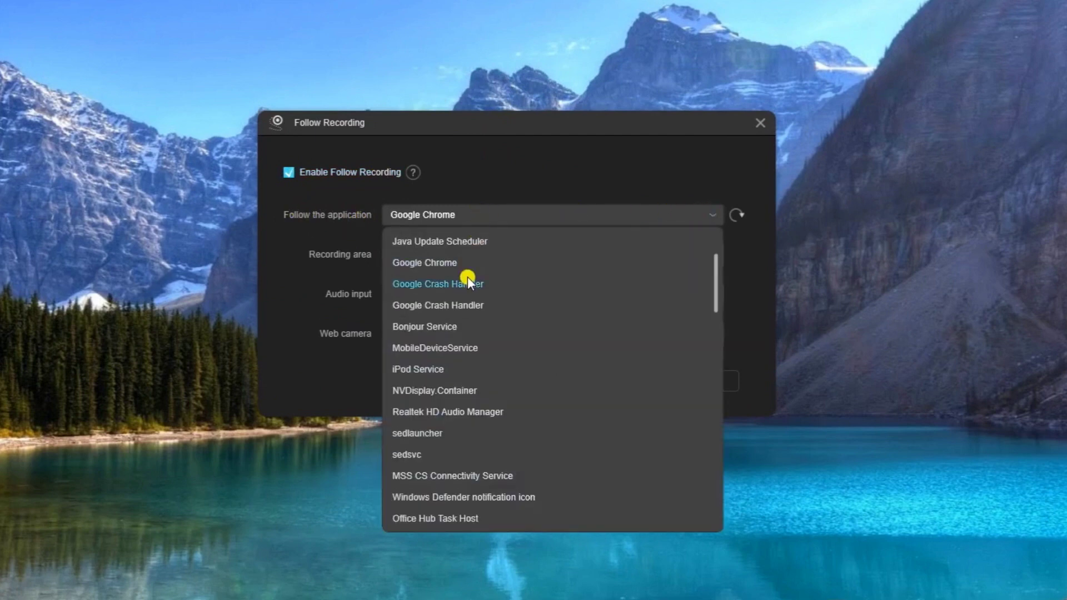
click(447, 263)
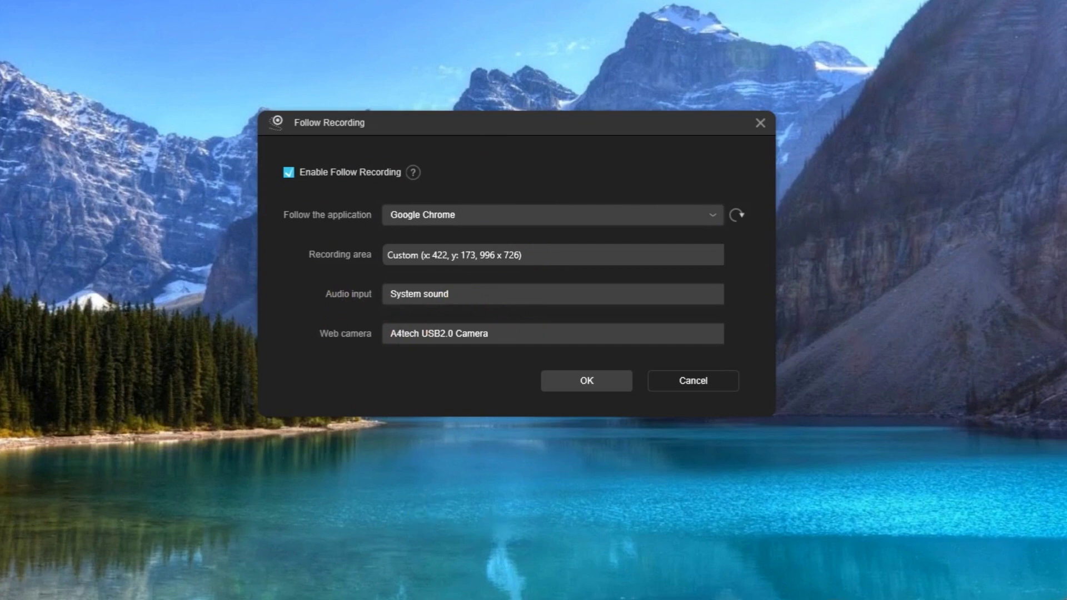
click(584, 381)
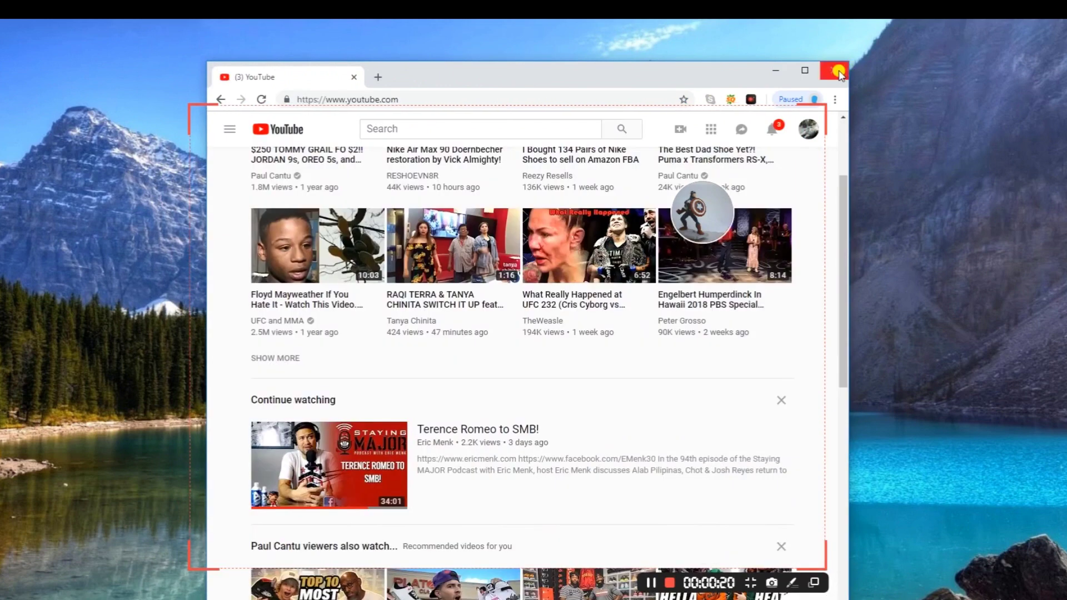
Step: Close Chrome, stop recording with F9, and preview the 22-second 20190108_174508.mp4
click(835, 71)
key(F9)
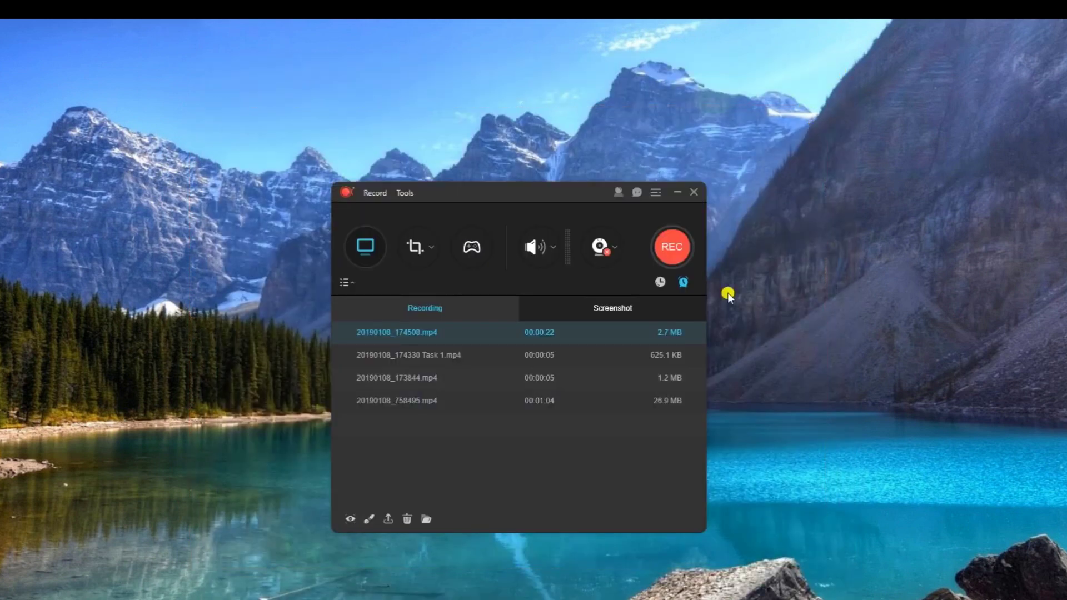
double_click(416, 334)
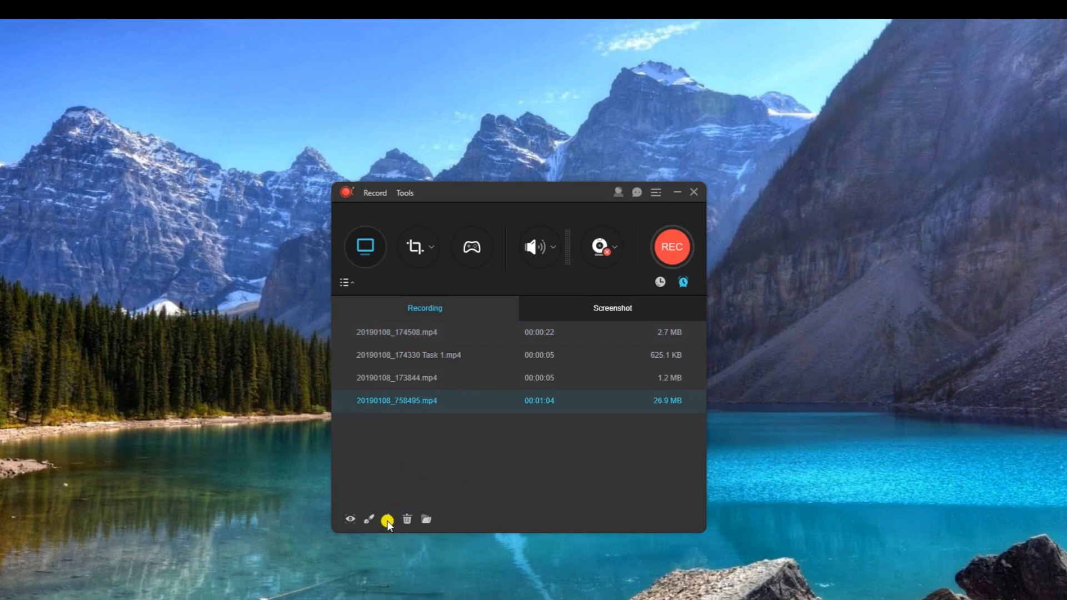
Step: Share 20190108_758495.mp4 to ShowMore with the title 'sample' and upload it
click(387, 522)
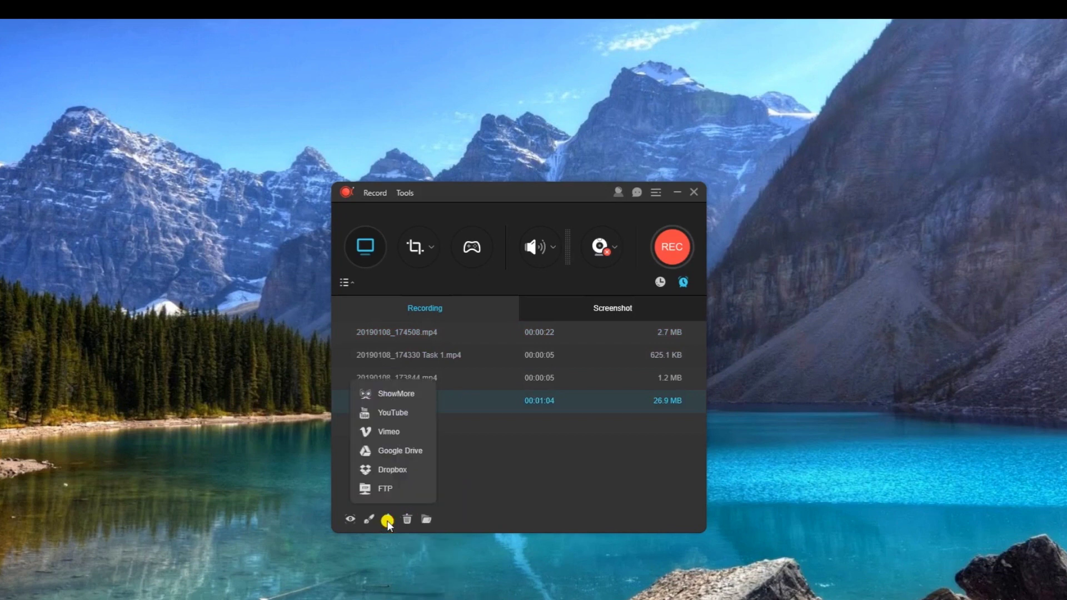
click(394, 395)
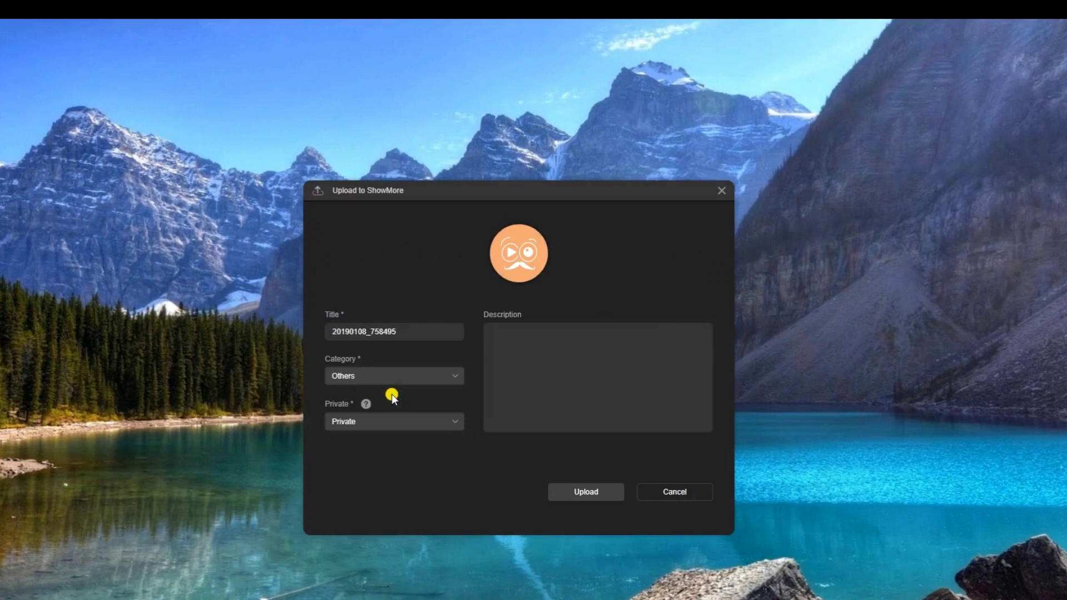
drag(400, 331, 320, 331)
text(sample1)
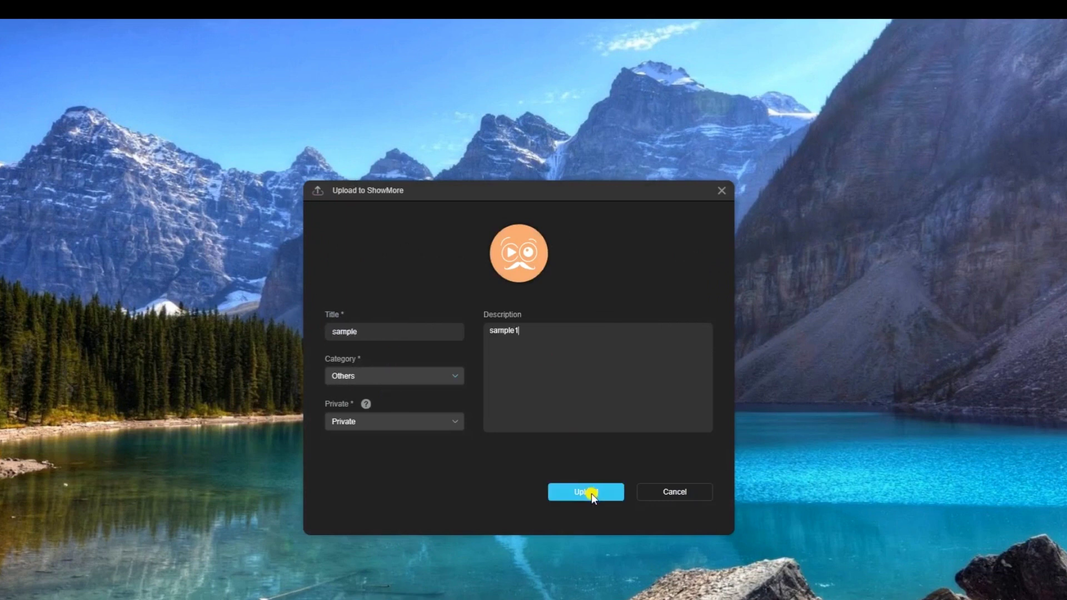
click(588, 492)
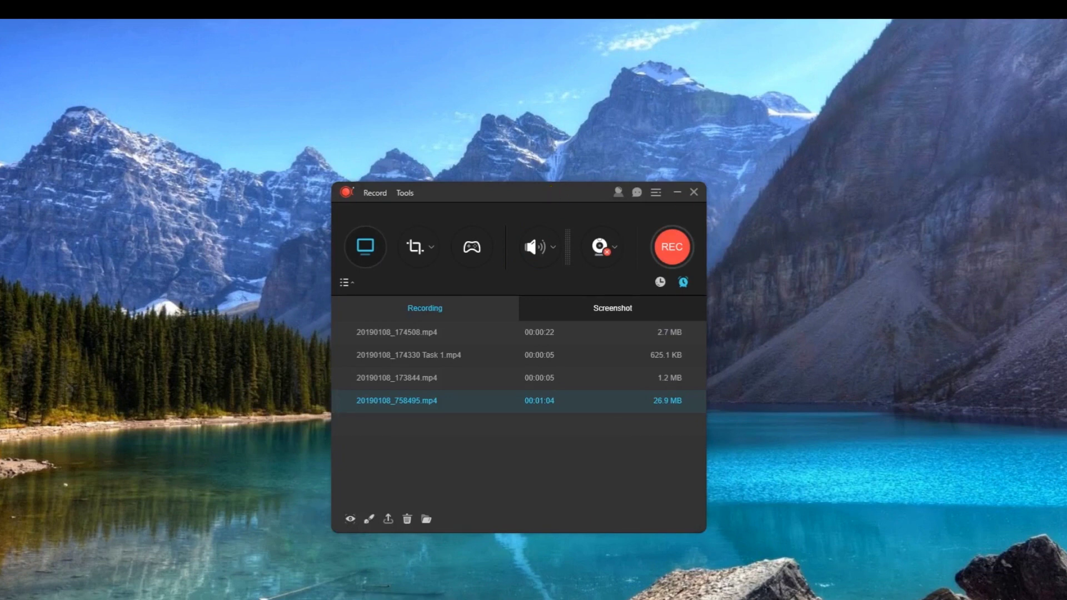
Step: Set up a YouTube share titled 'task1', description 'sample', with Private visibility
click(388, 519)
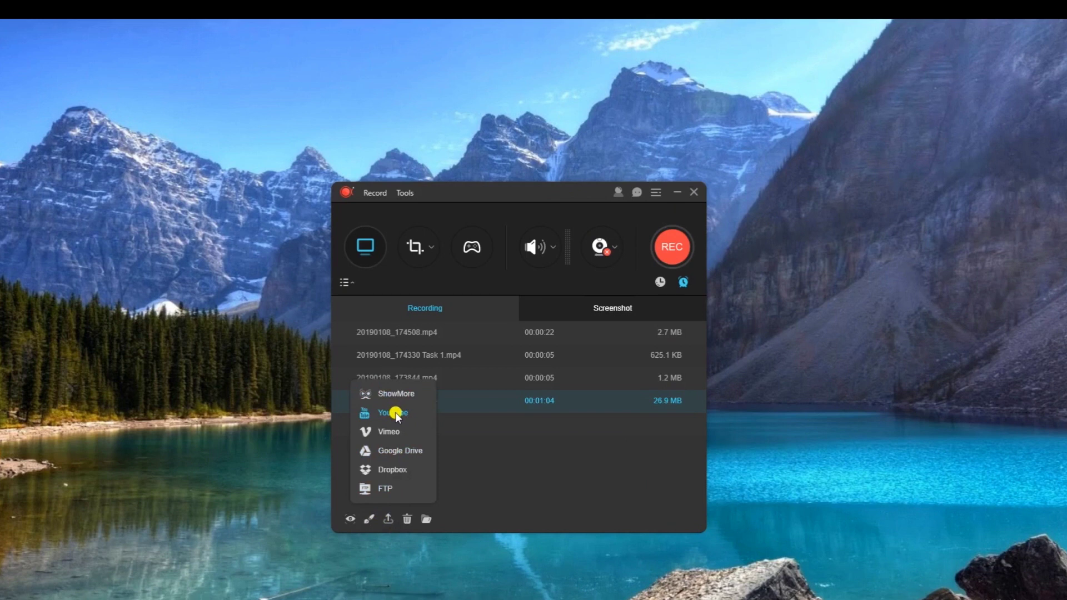
click(396, 414)
text(task1)
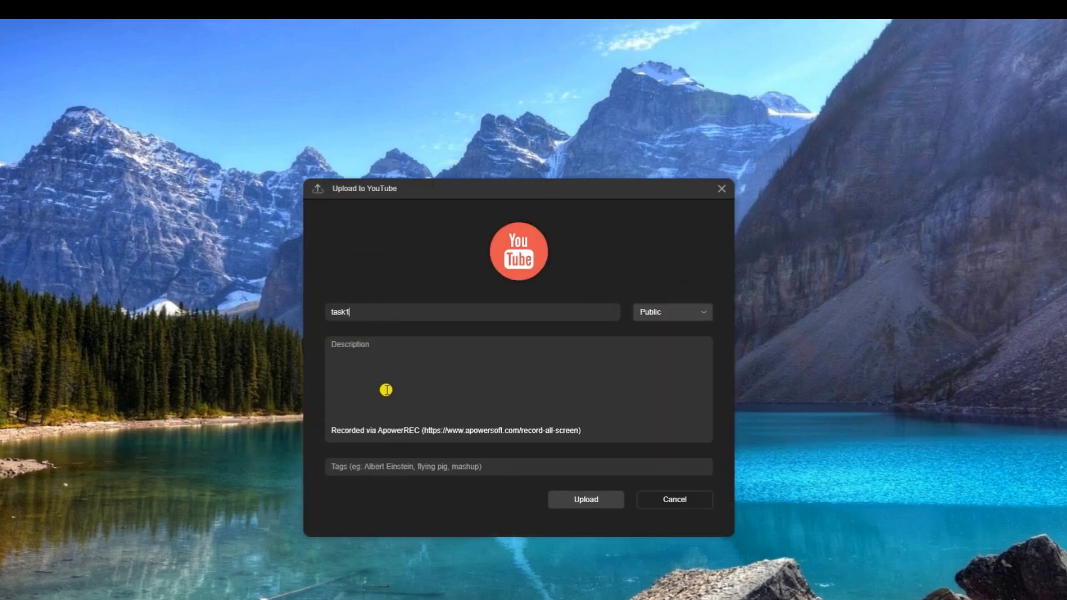
click(386, 390)
text(sample)
click(660, 309)
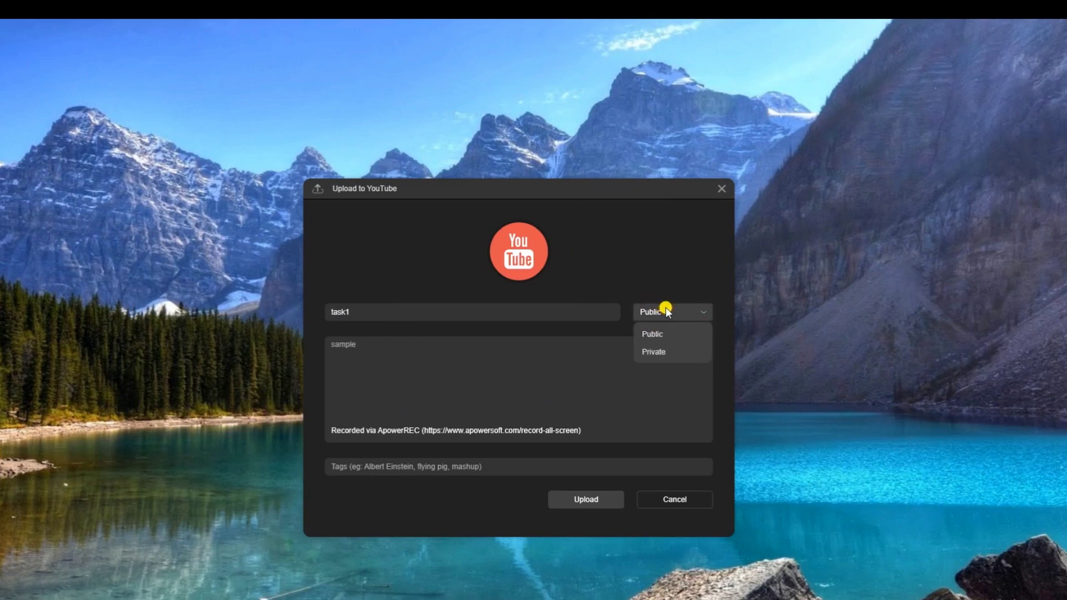
click(669, 352)
Step: Start the YouTube upload and authorize the uploader with a Google account
click(589, 499)
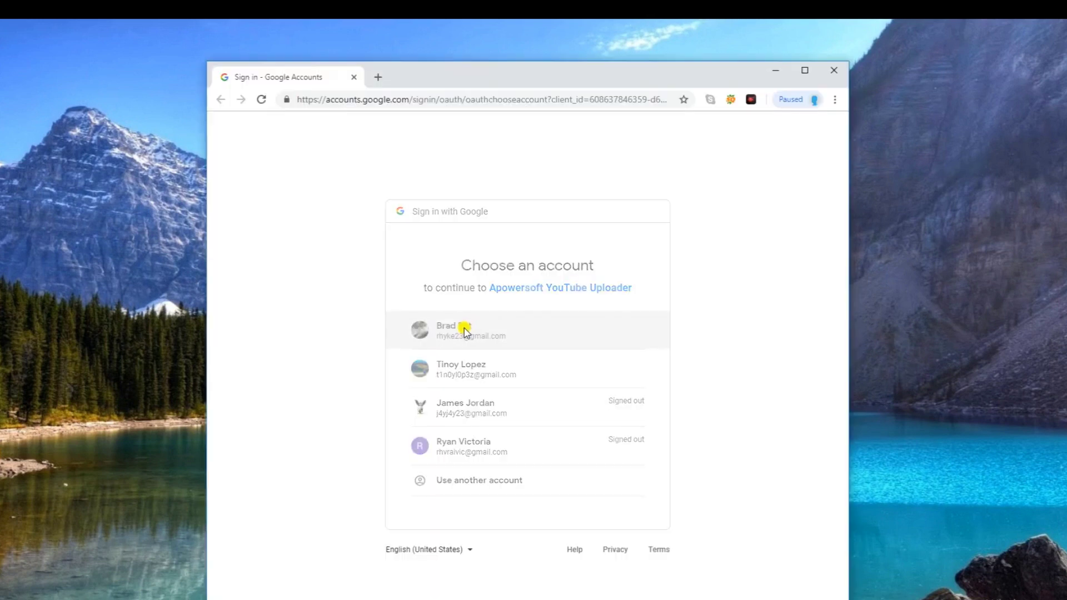
click(465, 330)
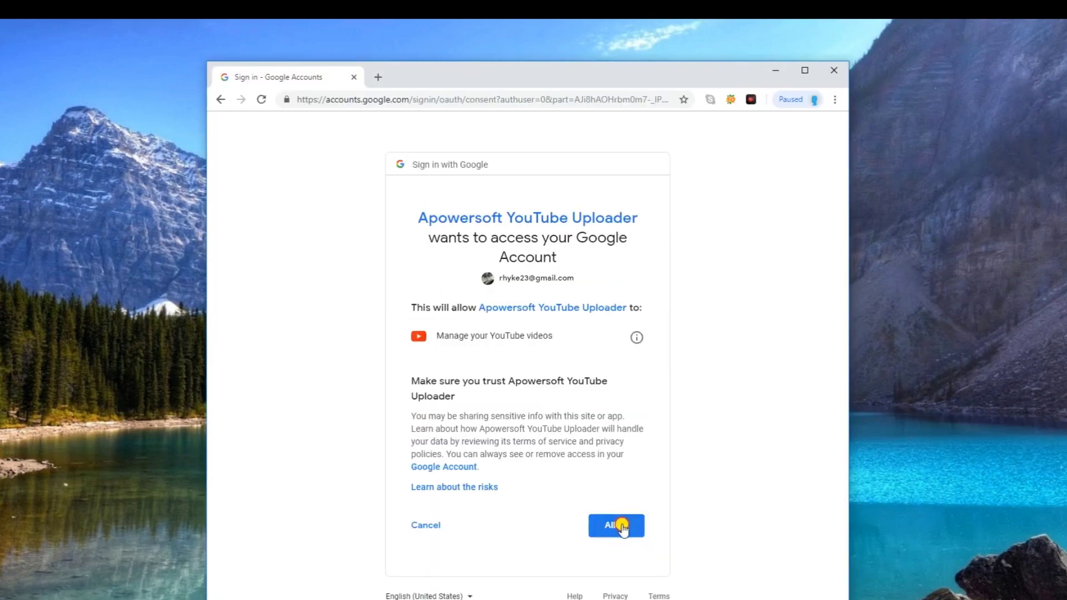
click(624, 523)
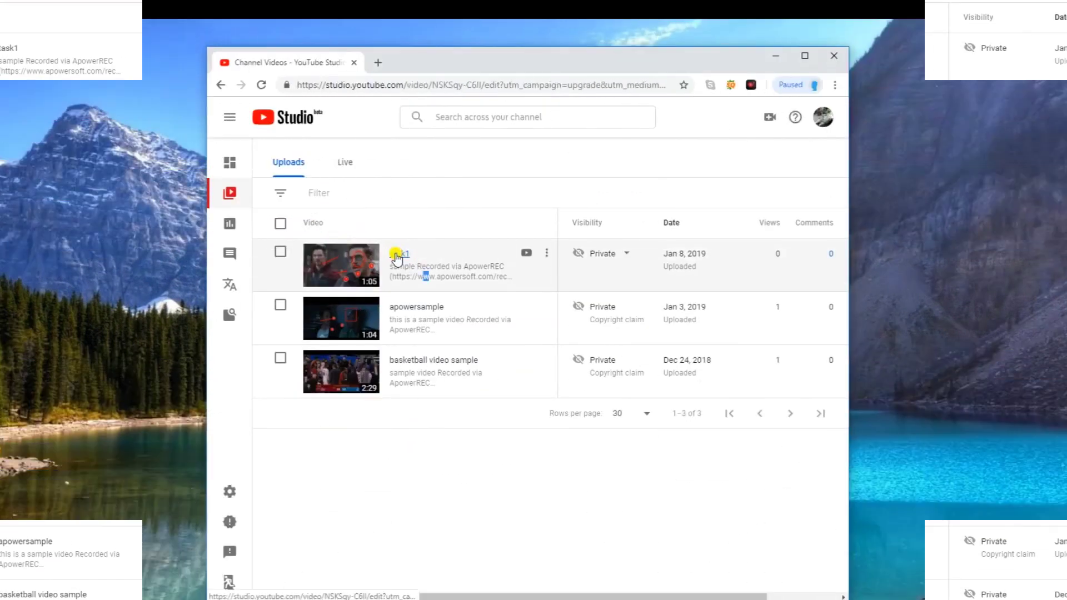
Step: Open task1 in YouTube Studio and copy its video link
click(399, 267)
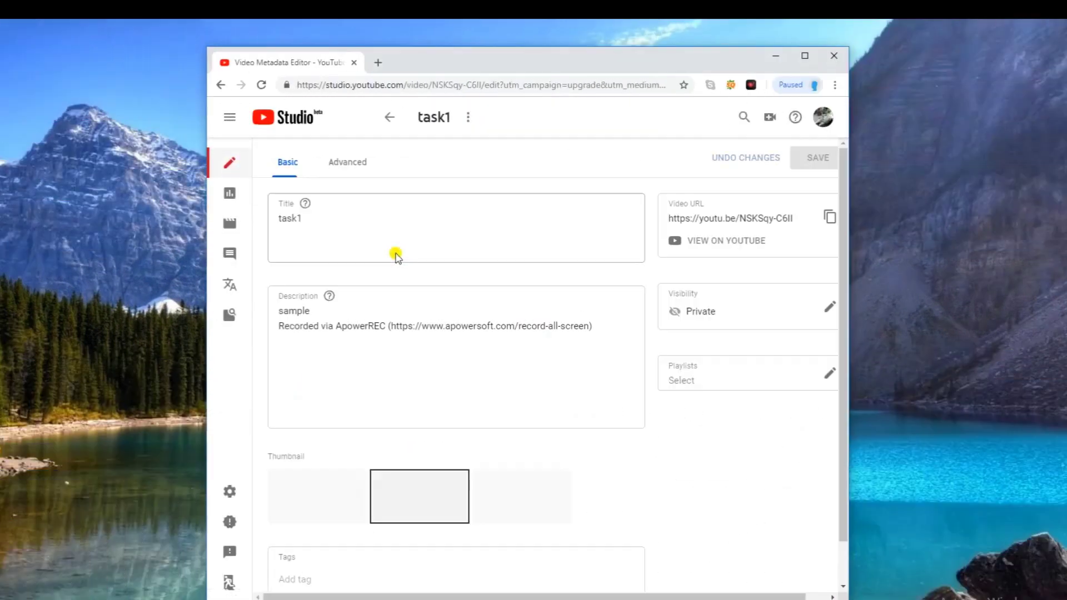
triple_click(800, 218)
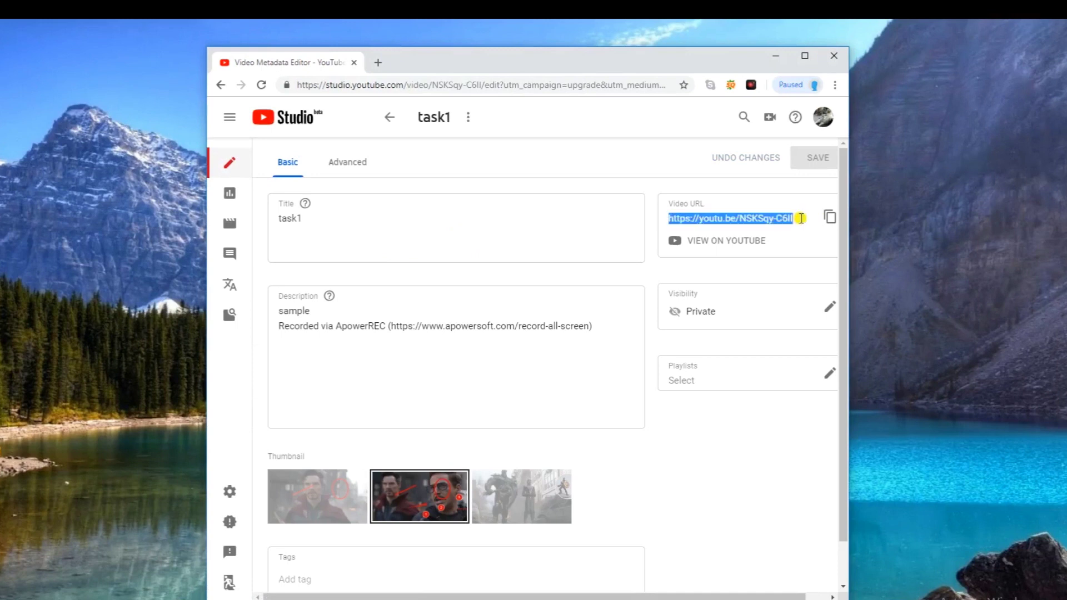
click(829, 217)
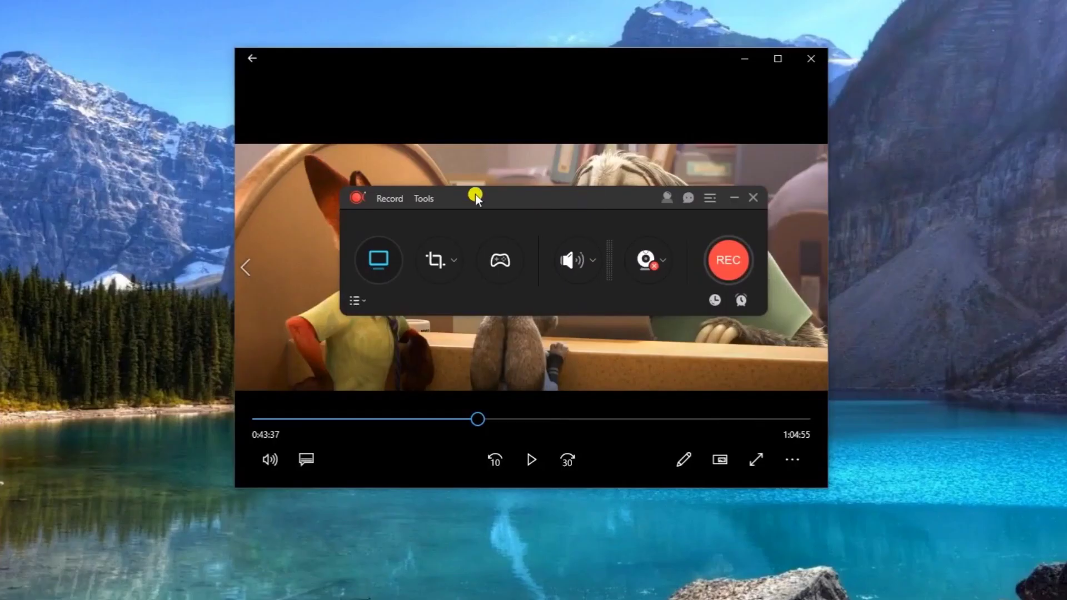
Step: Screenshot the Zootopia player, circle the sloth's head with a red ellipse, and save it
click(426, 198)
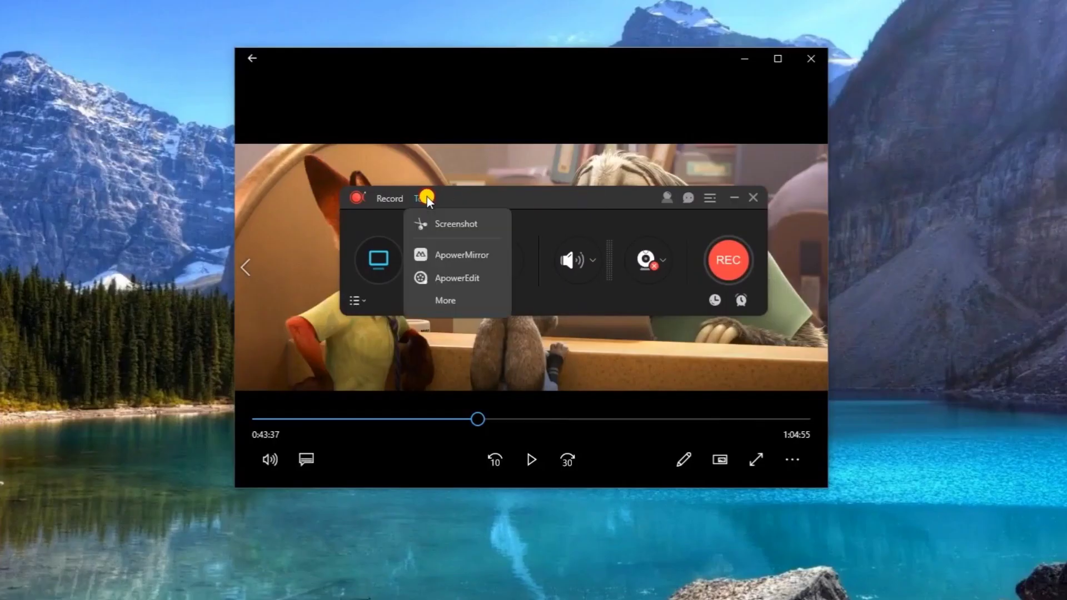
click(462, 225)
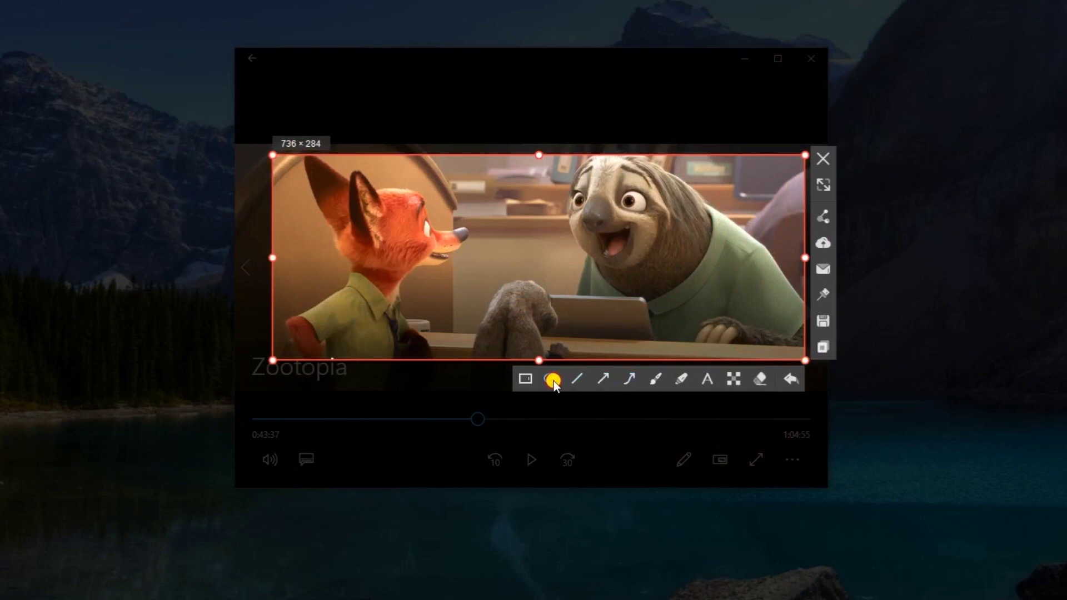
click(551, 379)
drag(511, 162, 720, 273)
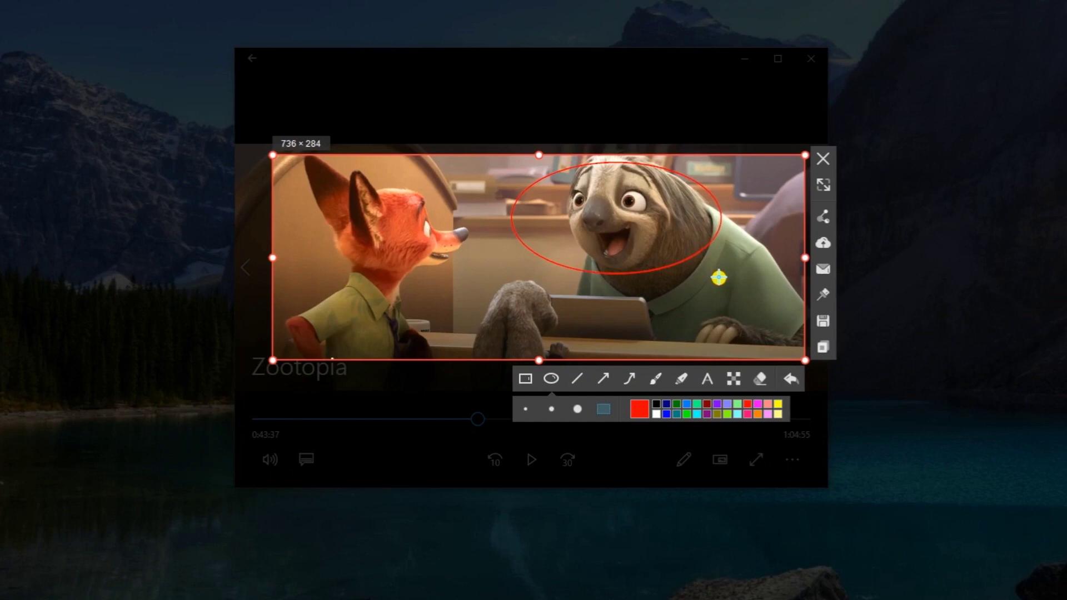
click(823, 321)
click(759, 399)
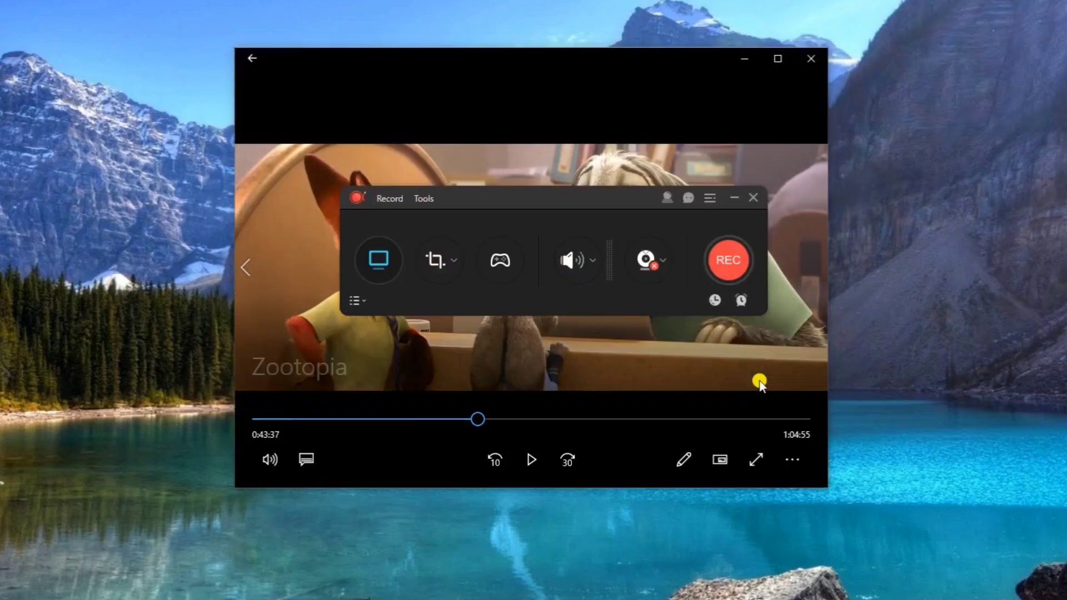